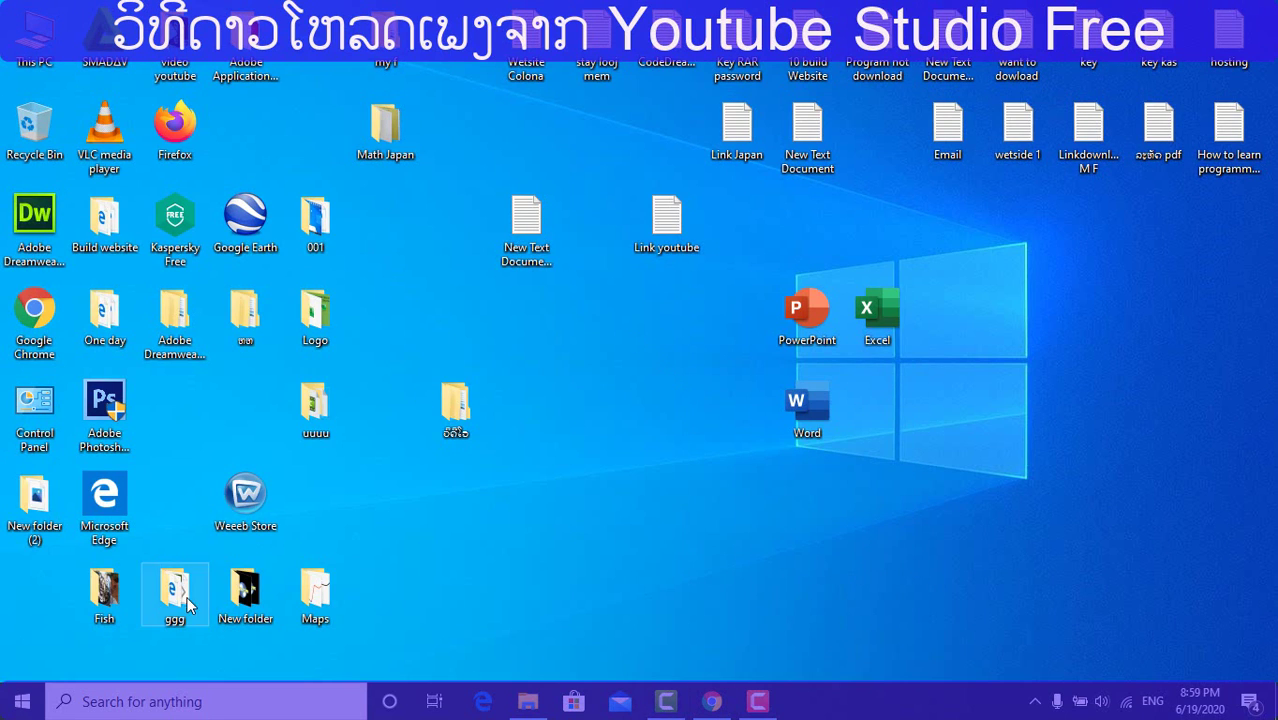
right_click(207, 383)
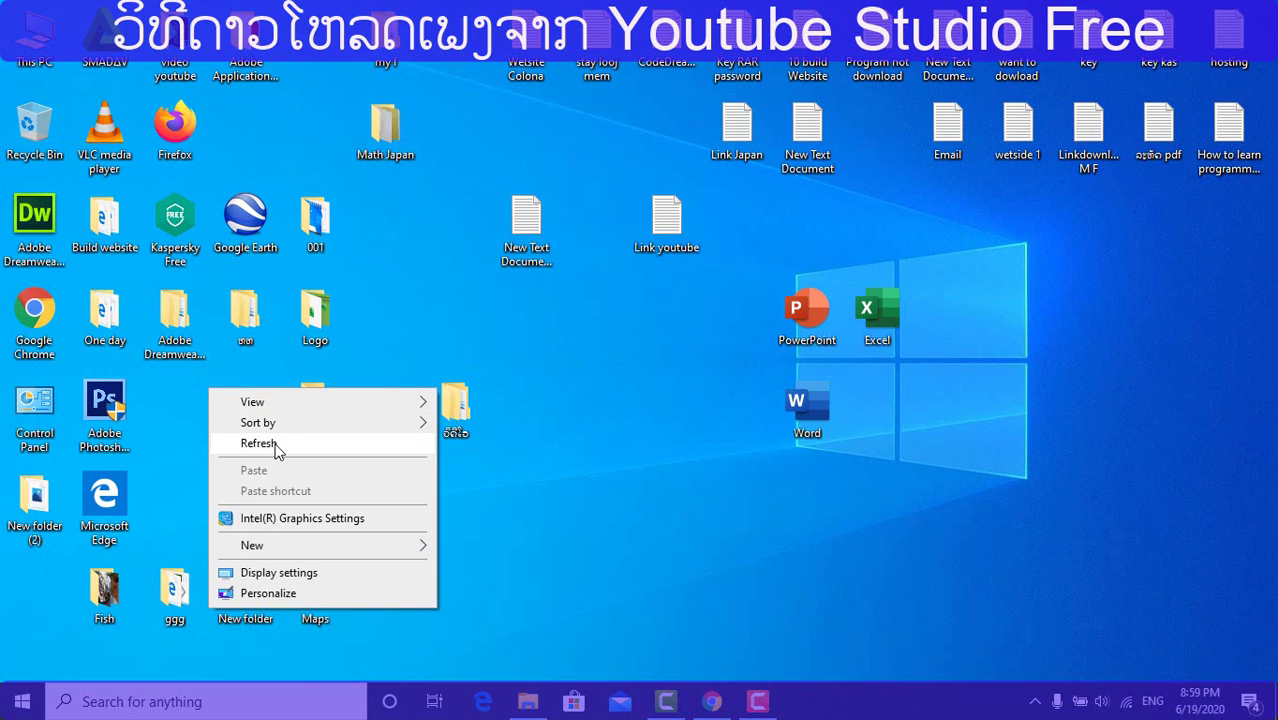
click(274, 443)
right_click(625, 336)
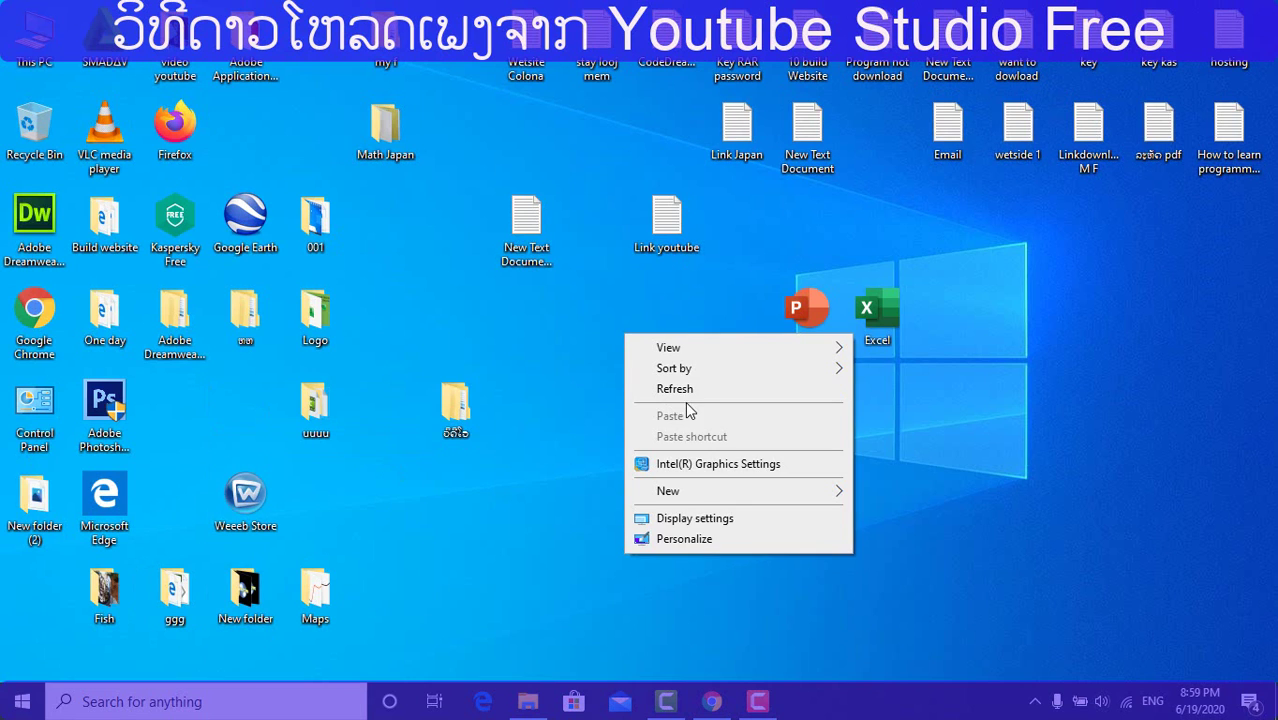
click(686, 389)
right_click(684, 394)
click(729, 447)
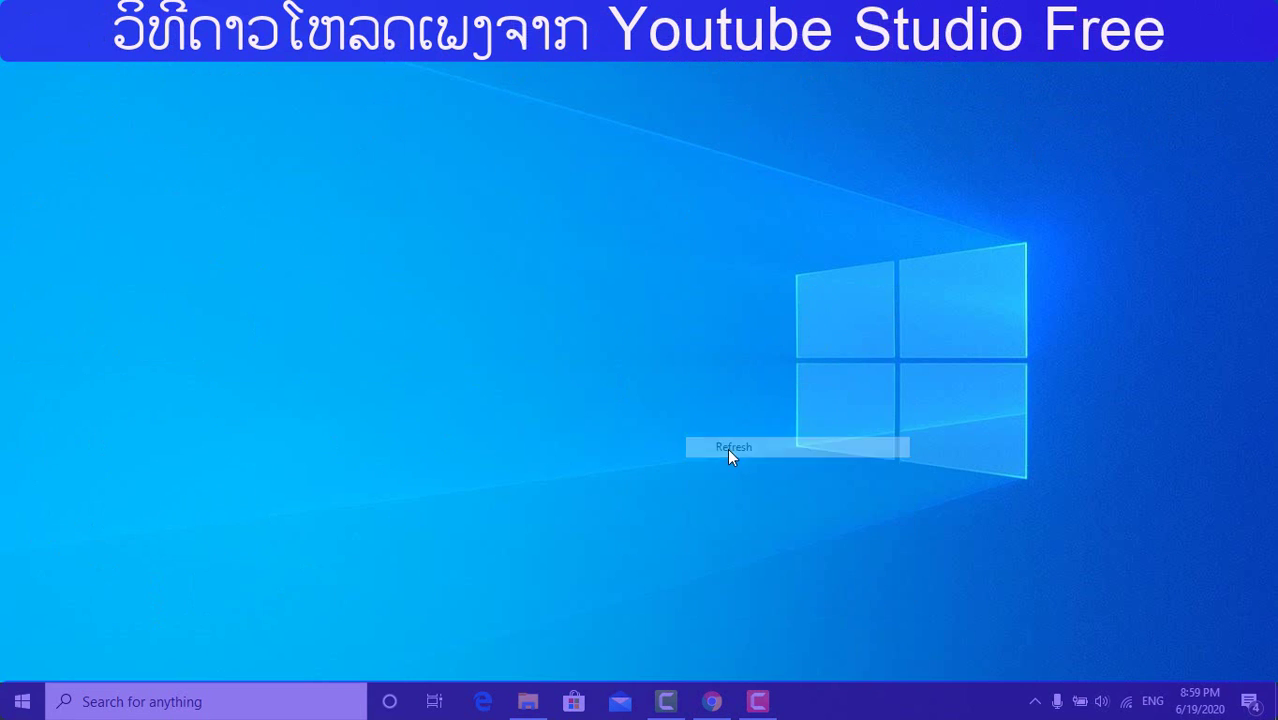
right_click(716, 444)
click(765, 501)
right_click(614, 334)
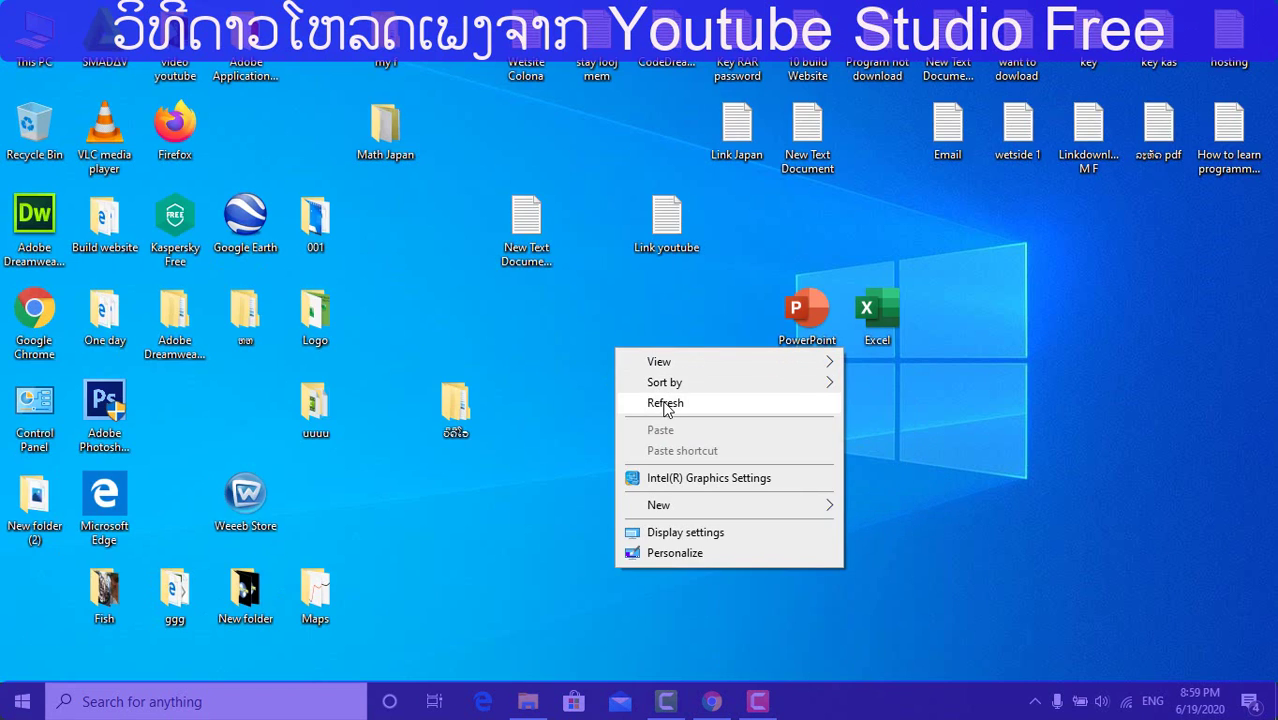
click(662, 400)
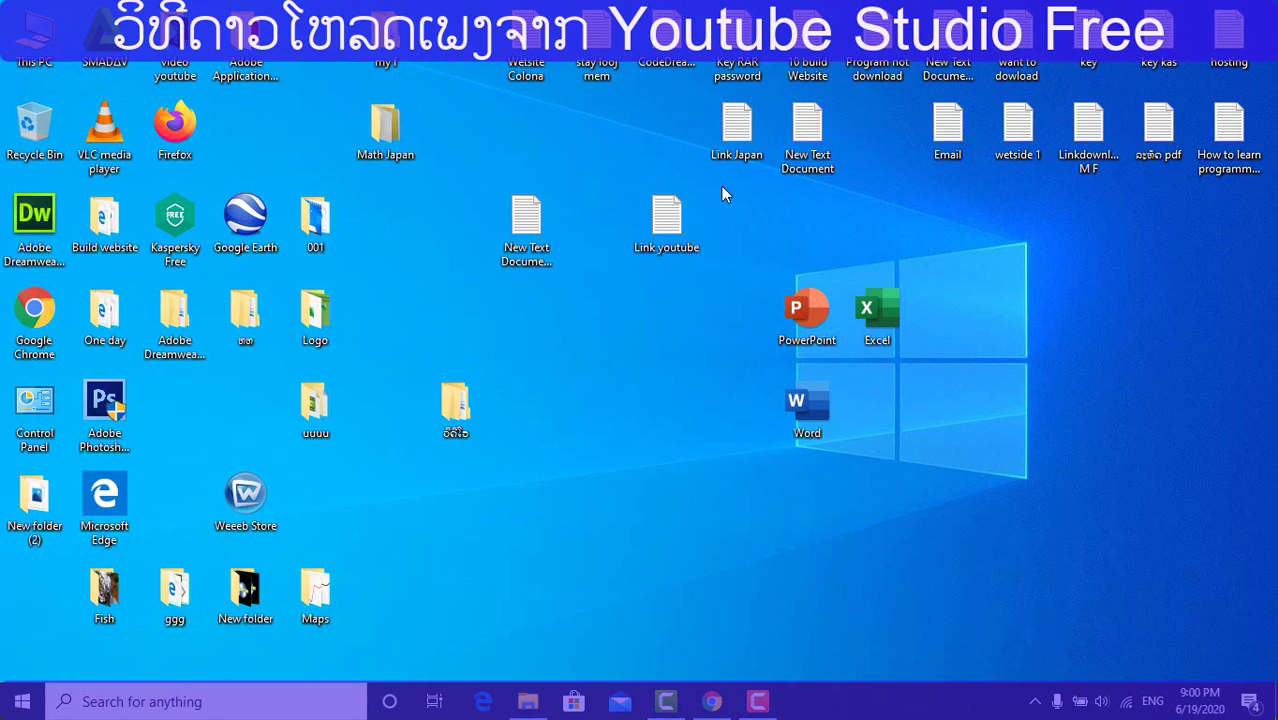
right_click(731, 237)
click(774, 302)
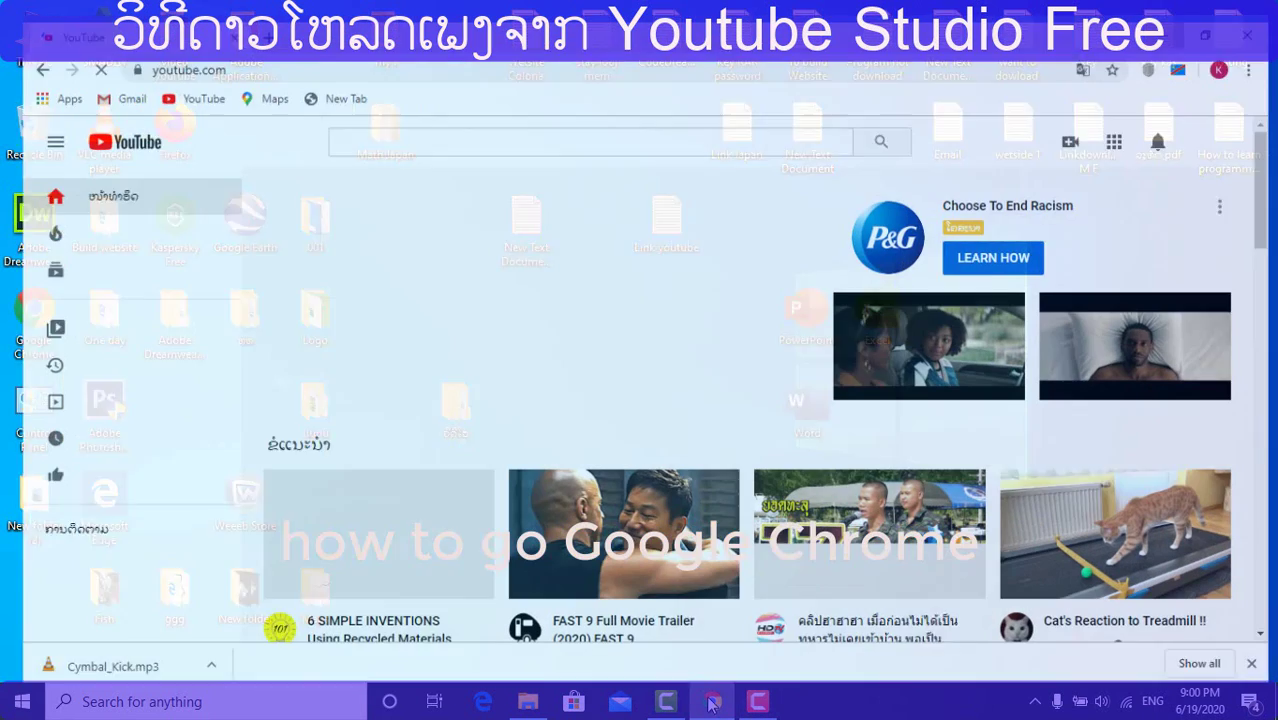
Switch to the Google Chrome window showing YouTube and open YouTube Studio for the signed-in account
click(711, 701)
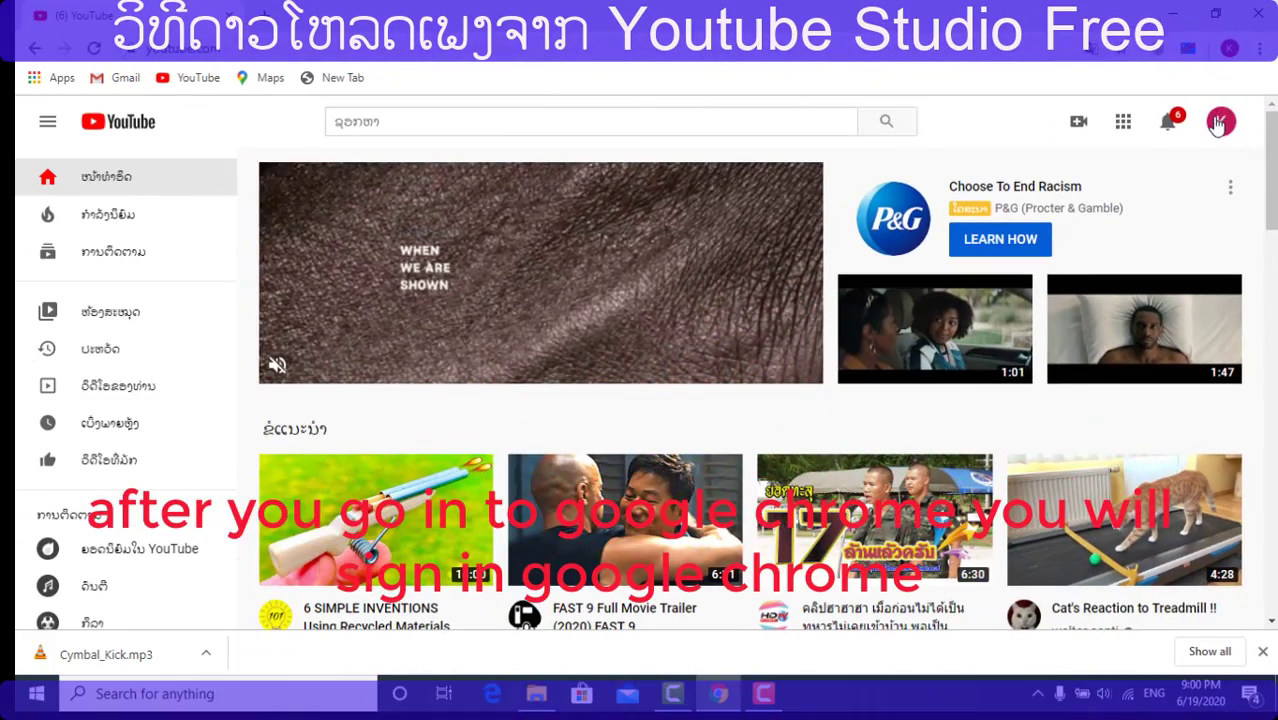
click(1219, 122)
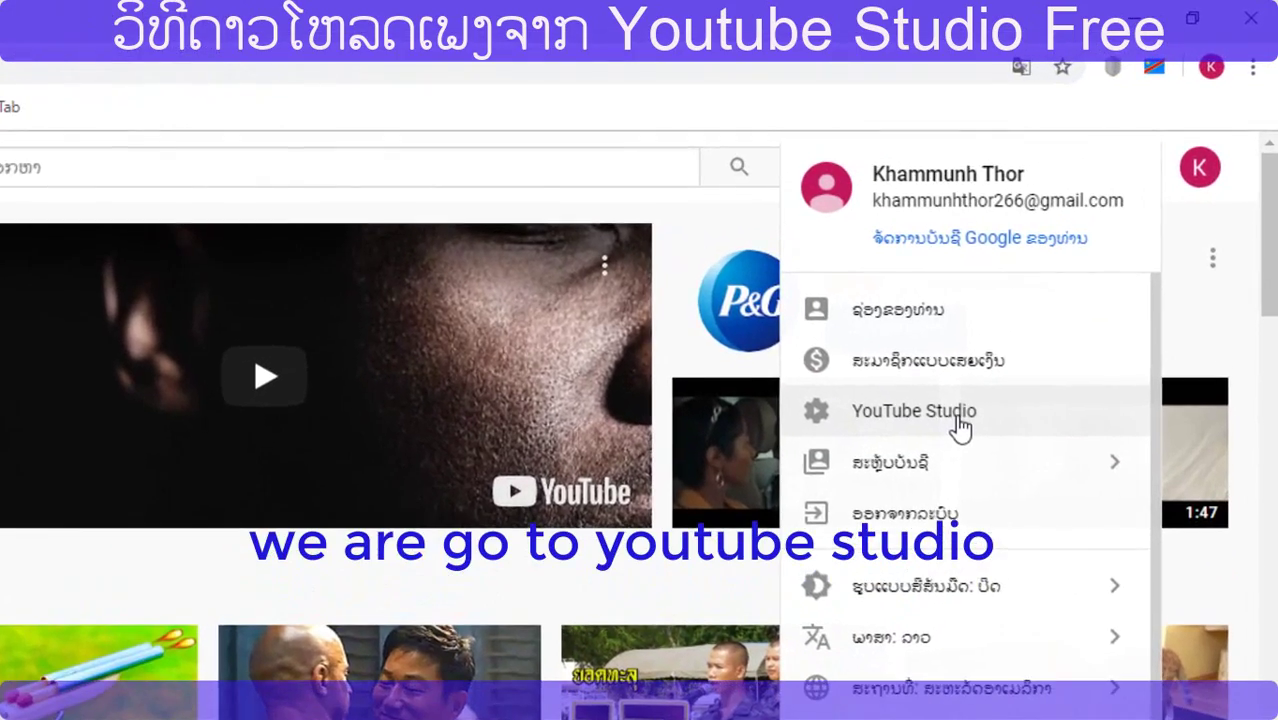
click(960, 427)
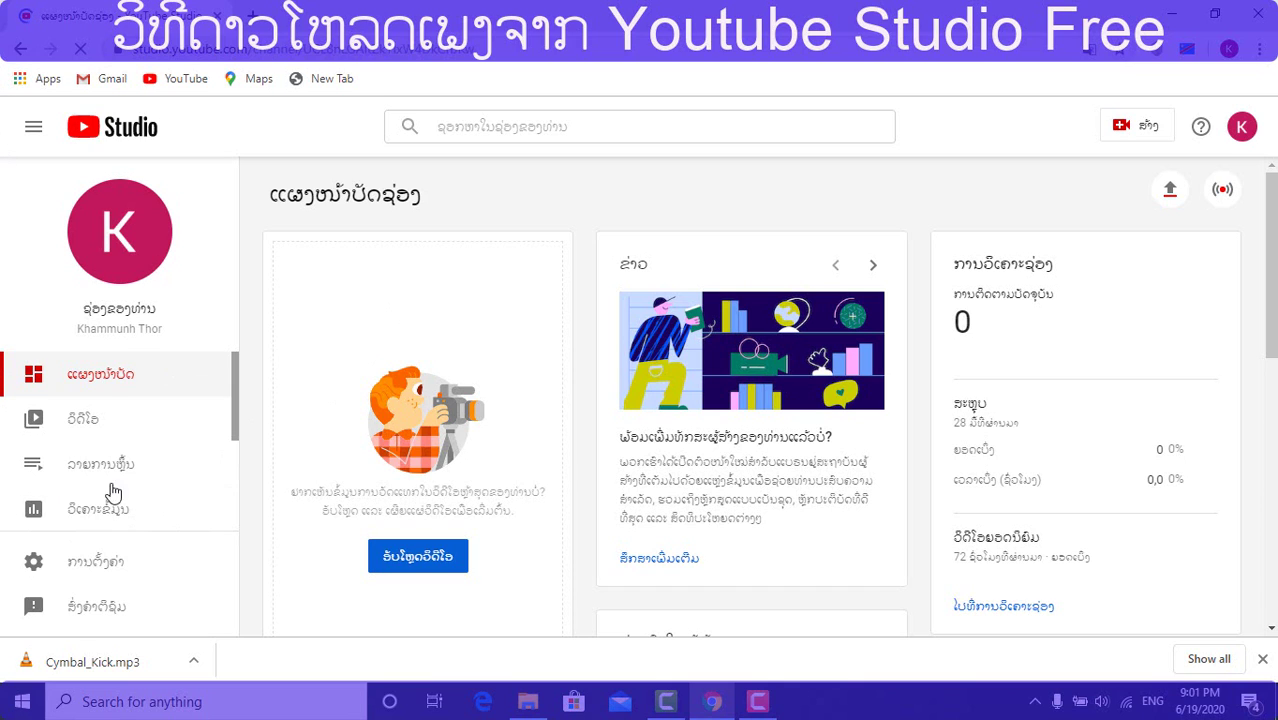
Look over the YouTube Studio dashboard and its navigation options, and close the browser's downloads bar
scroll(113, 492, down, 2)
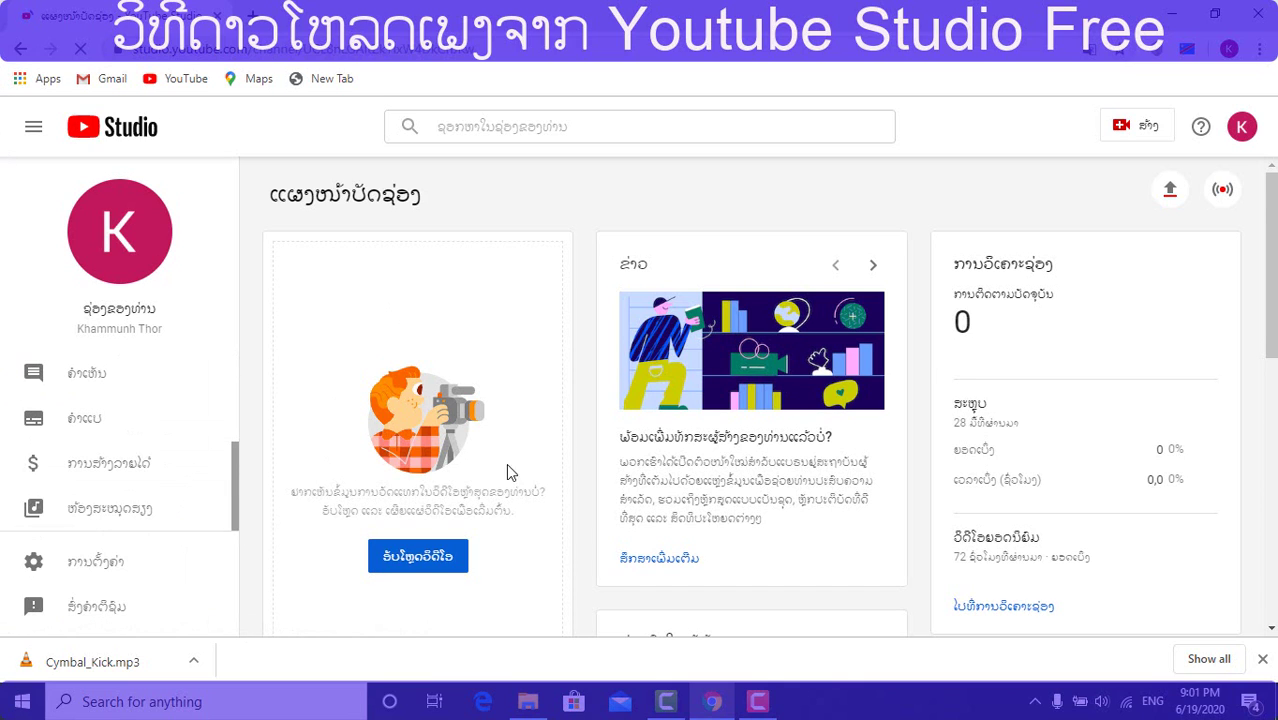
scroll(507, 464, down, 1)
scroll(549, 457, up, 1)
scroll(1099, 478, down, 3)
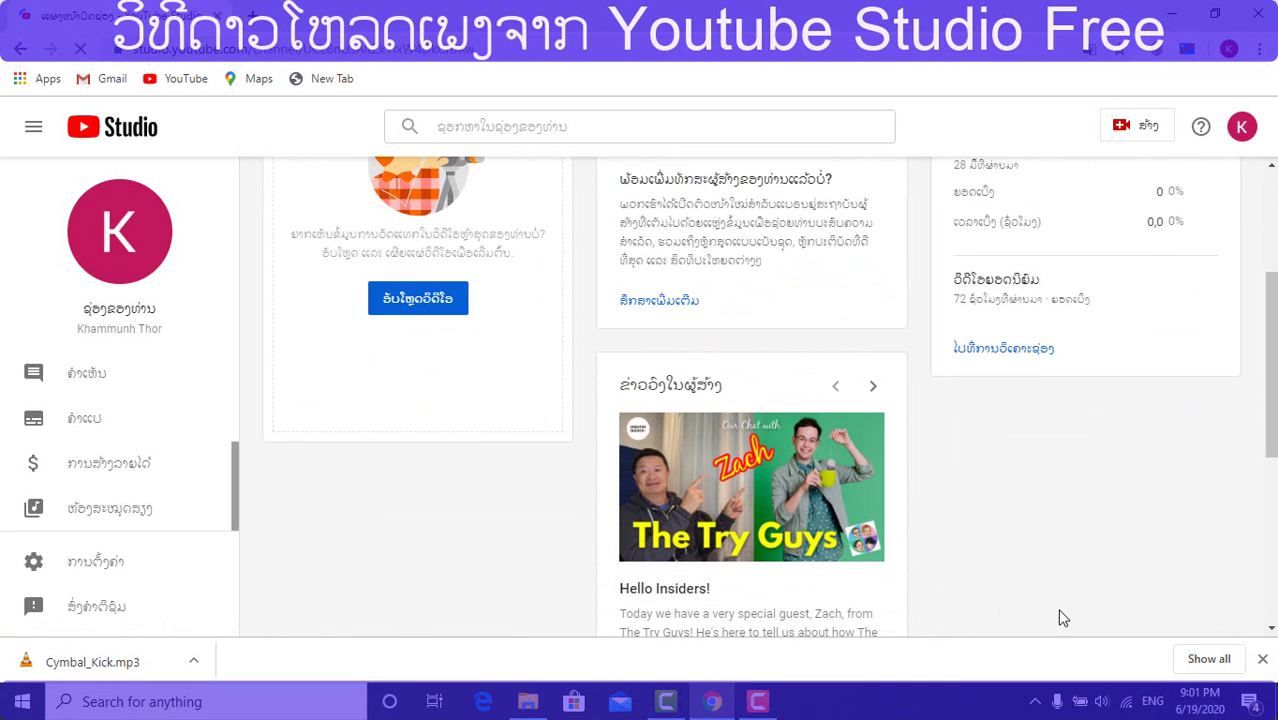
click(162, 578)
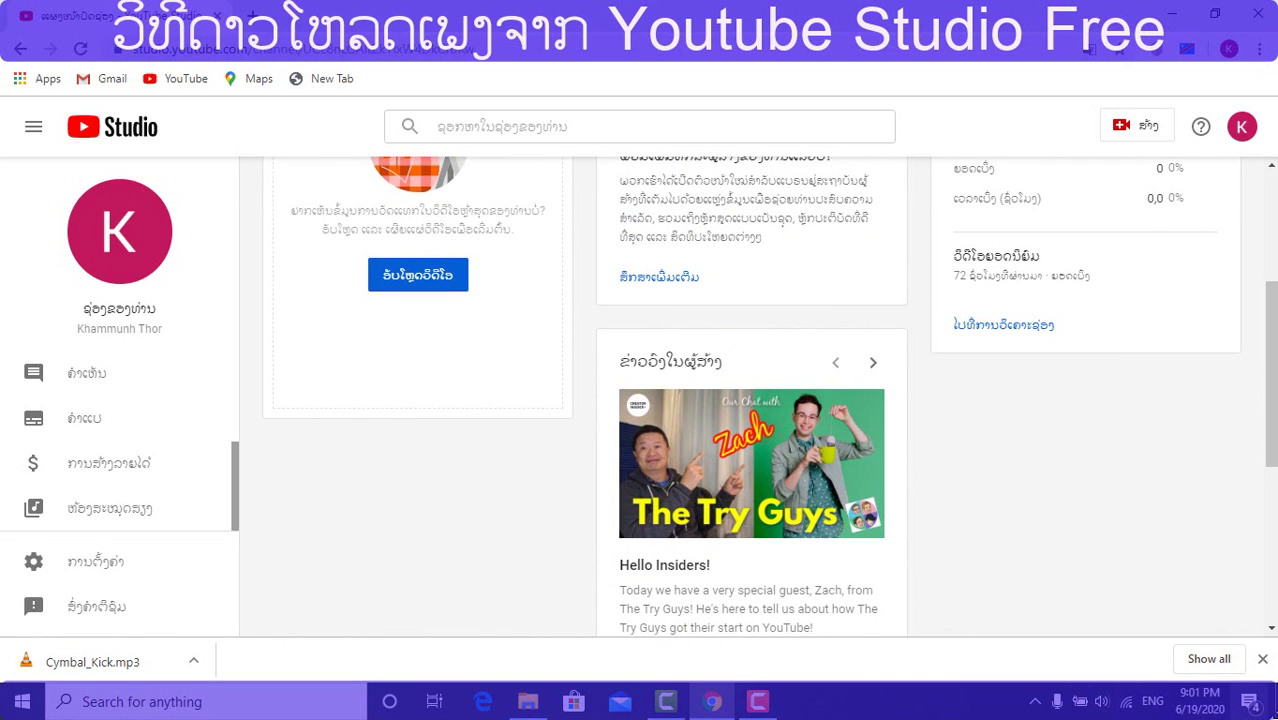
click(1263, 662)
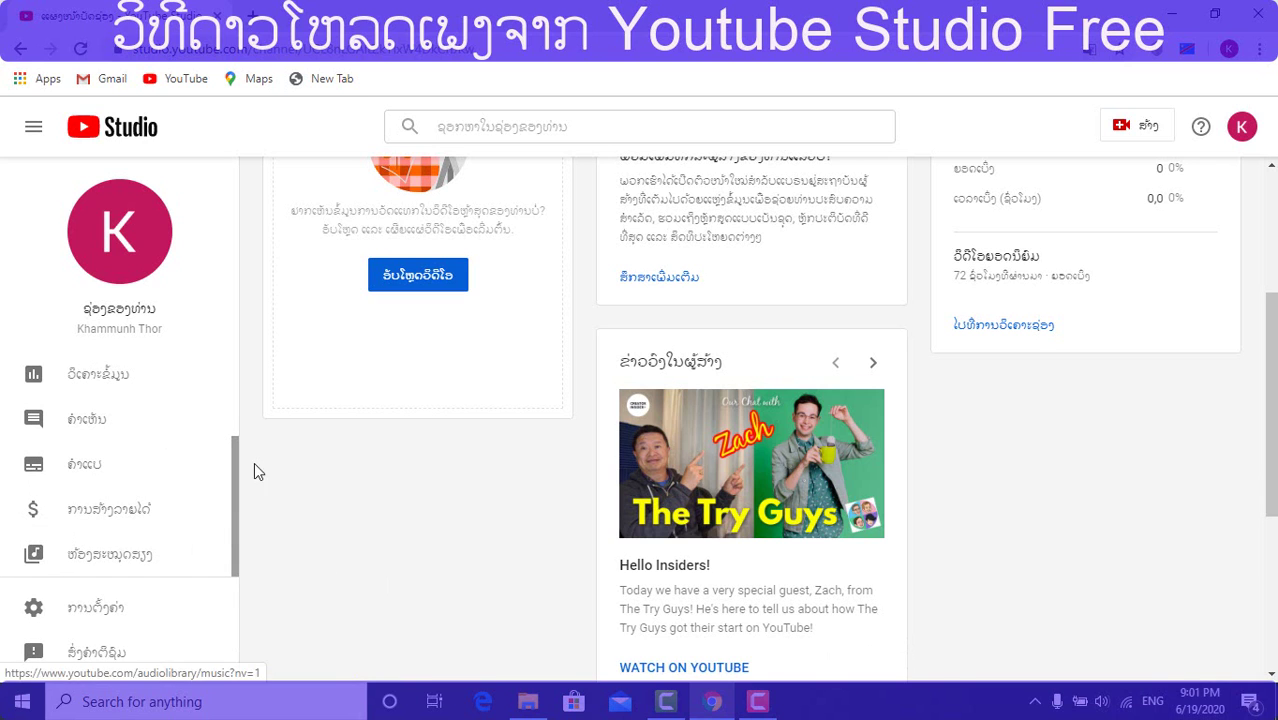
Open the audio library from the YouTube Studio dashboard
scroll(326, 448, down, 1)
scroll(333, 462, down, 3)
scroll(578, 480, up, 6)
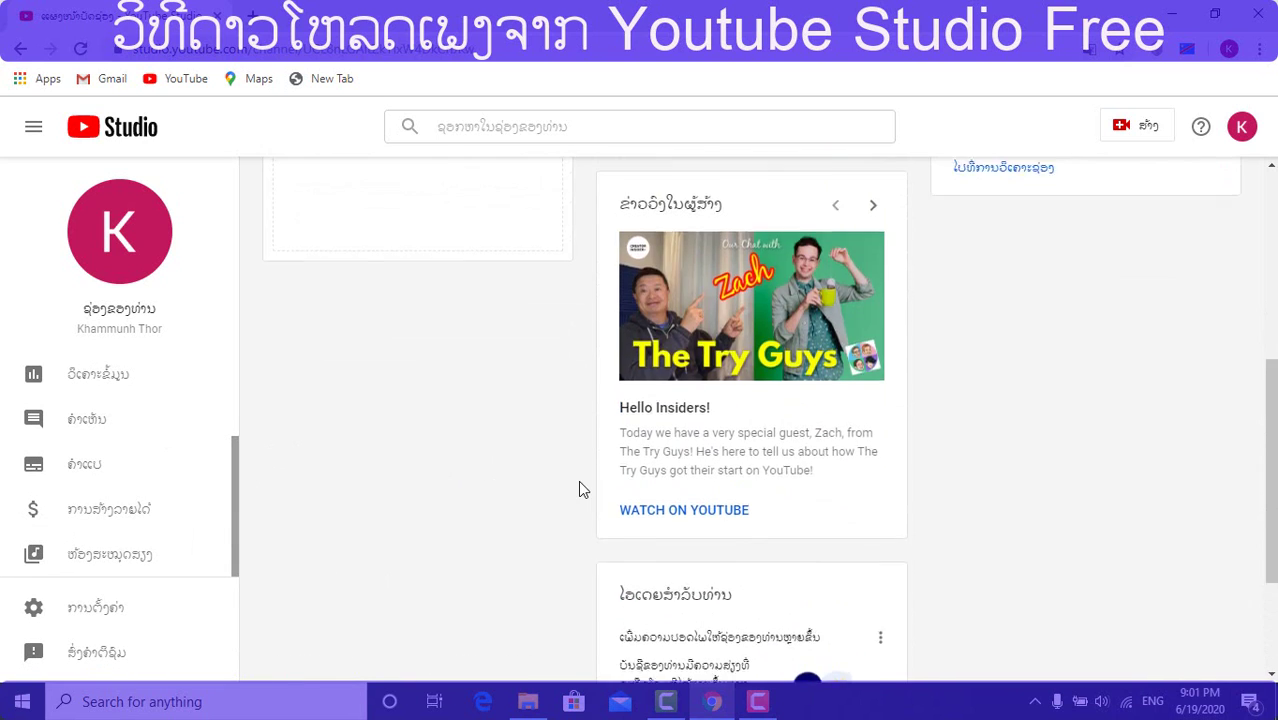
click(1242, 128)
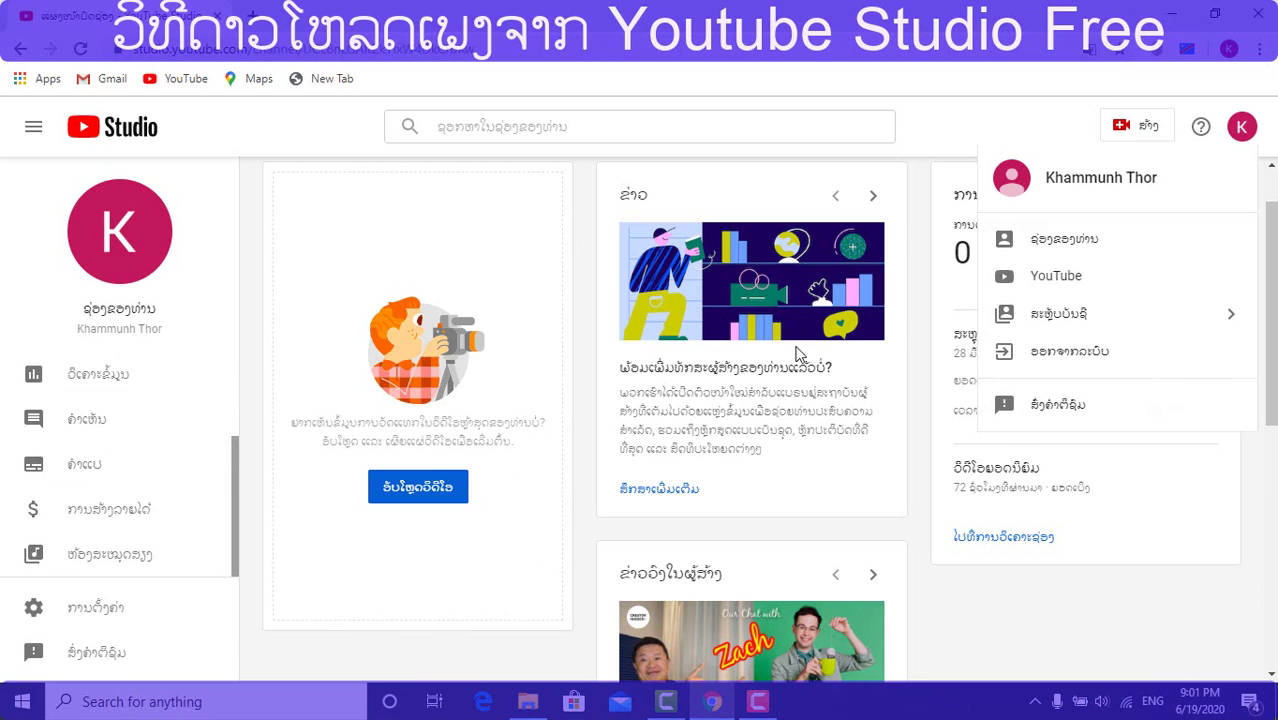
click(308, 571)
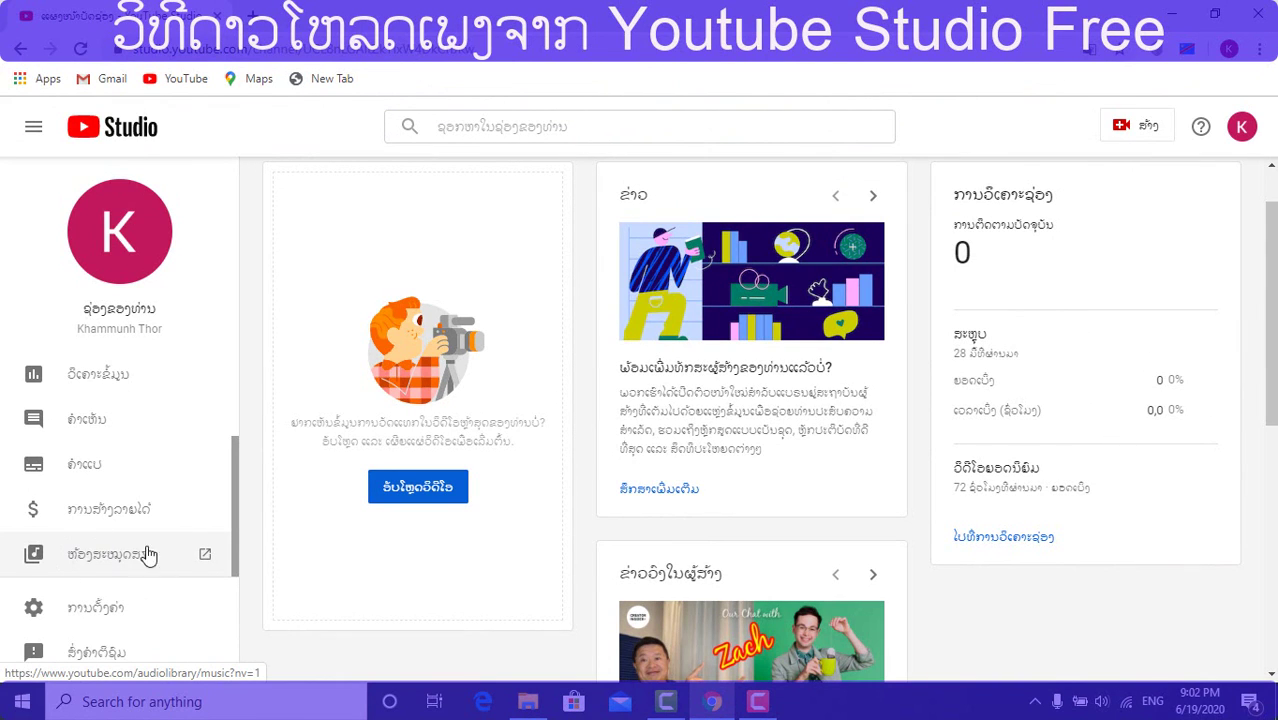
click(93, 562)
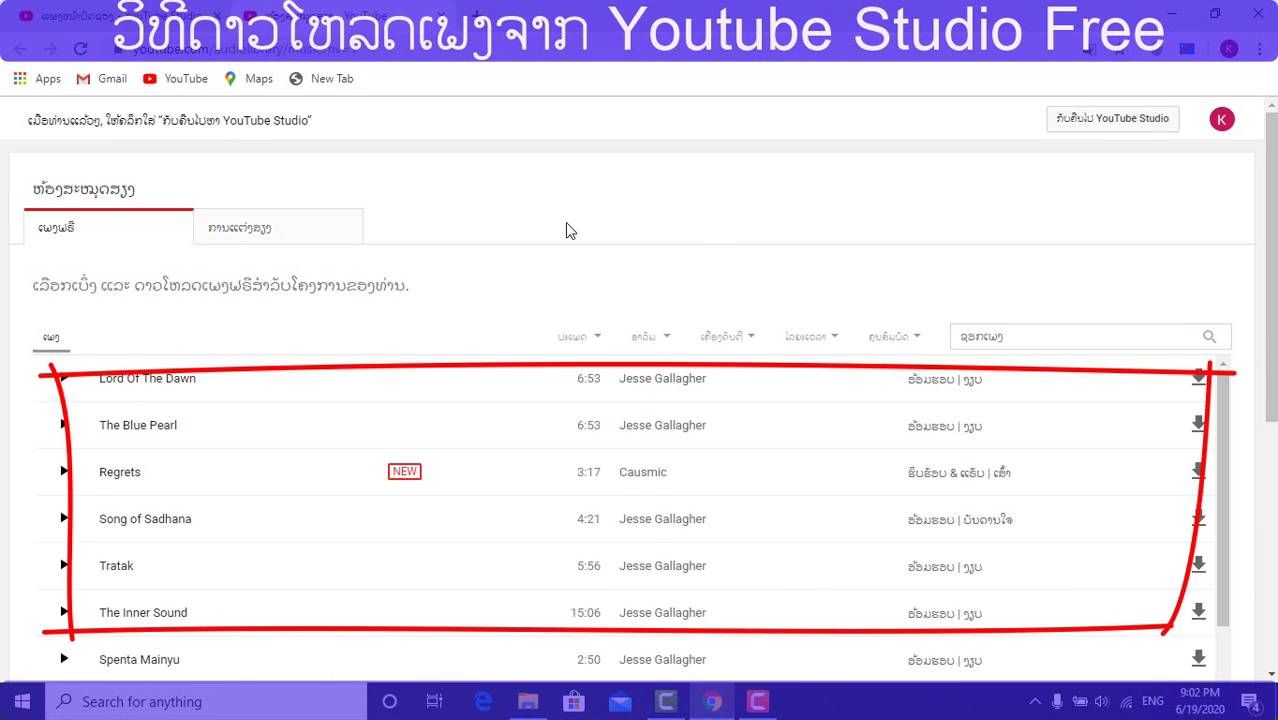
Browse the list of free music tracks in the audio library from beginning to end and back
scroll(920, 450, down, 2)
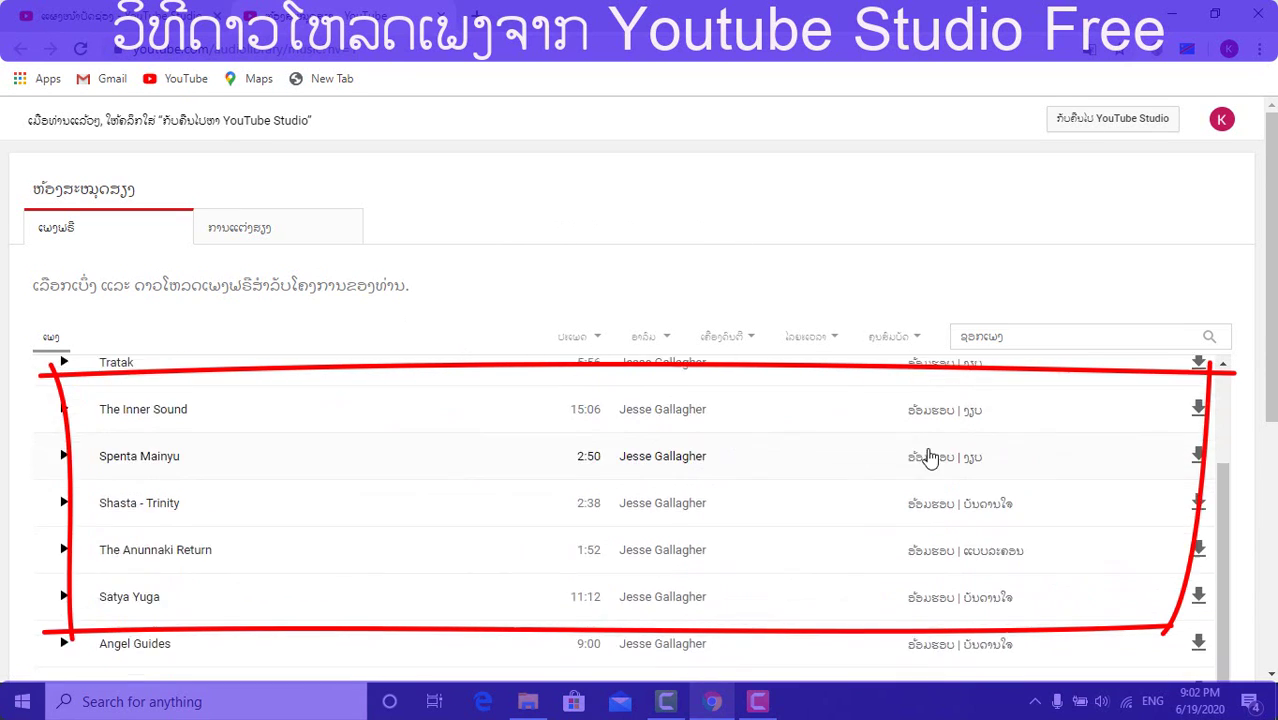
scroll(929, 457, down, 10)
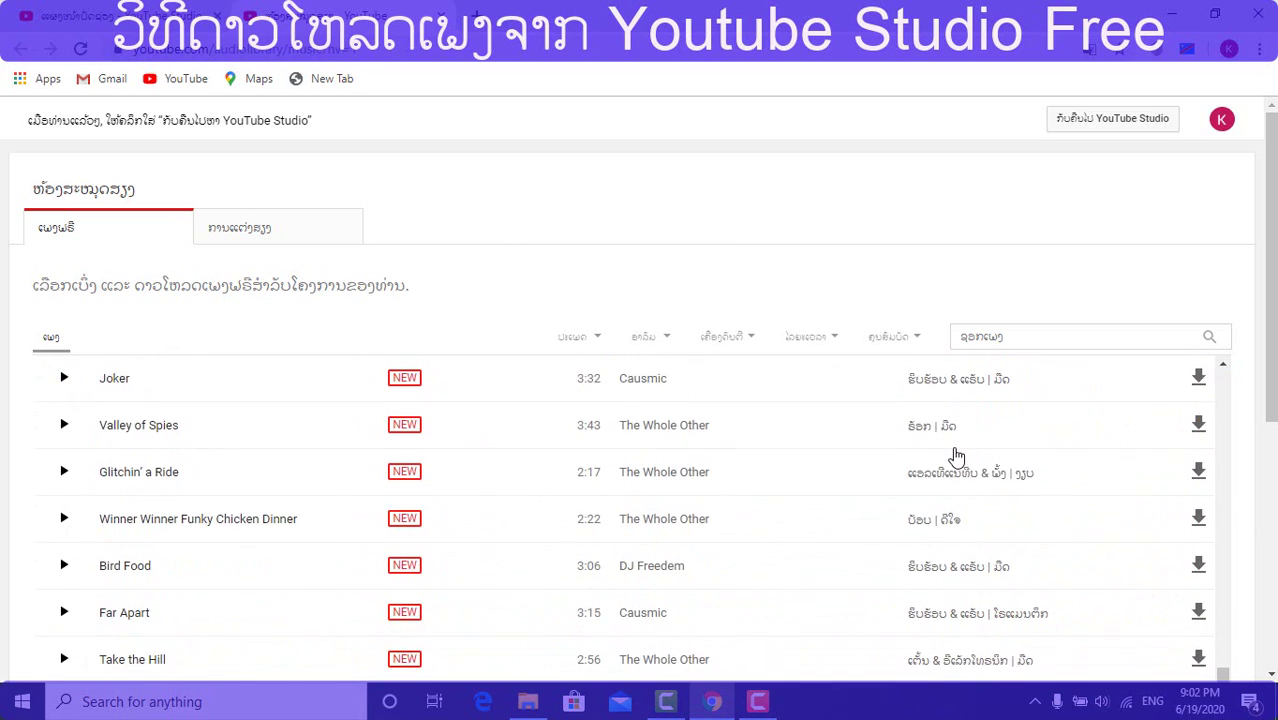
scroll(956, 456, down, 5)
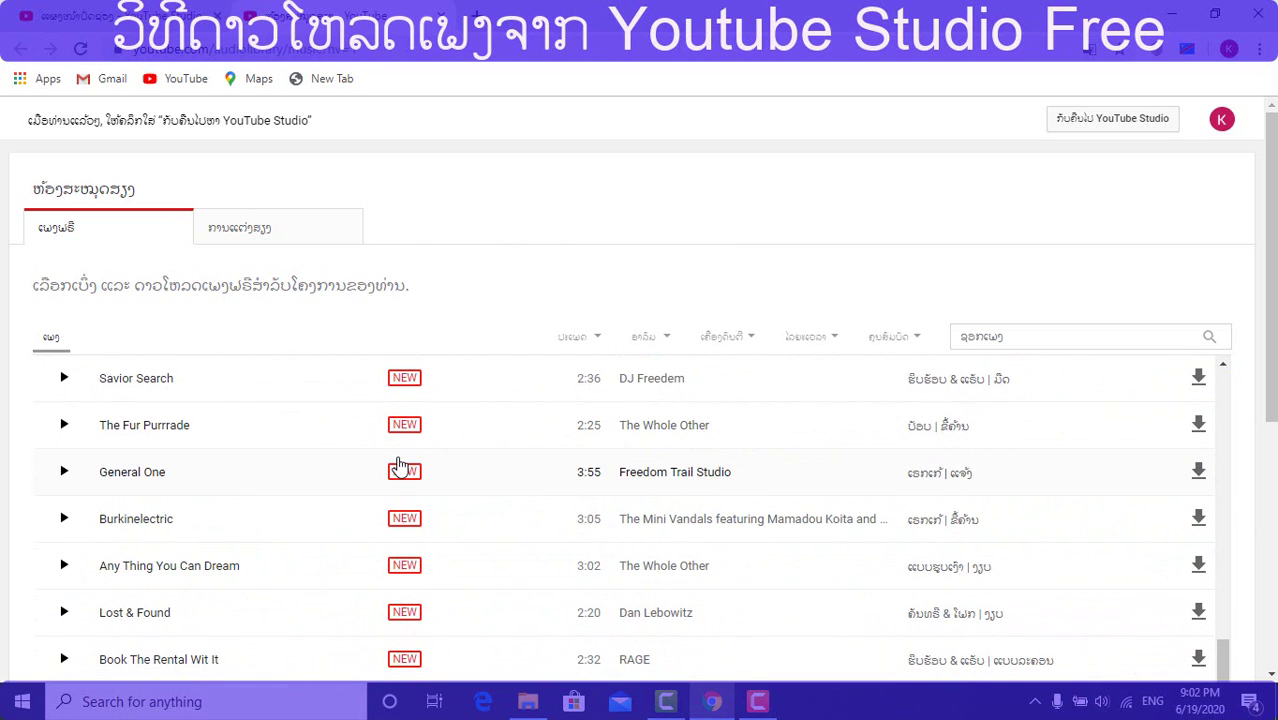
scroll(411, 548, down, 3)
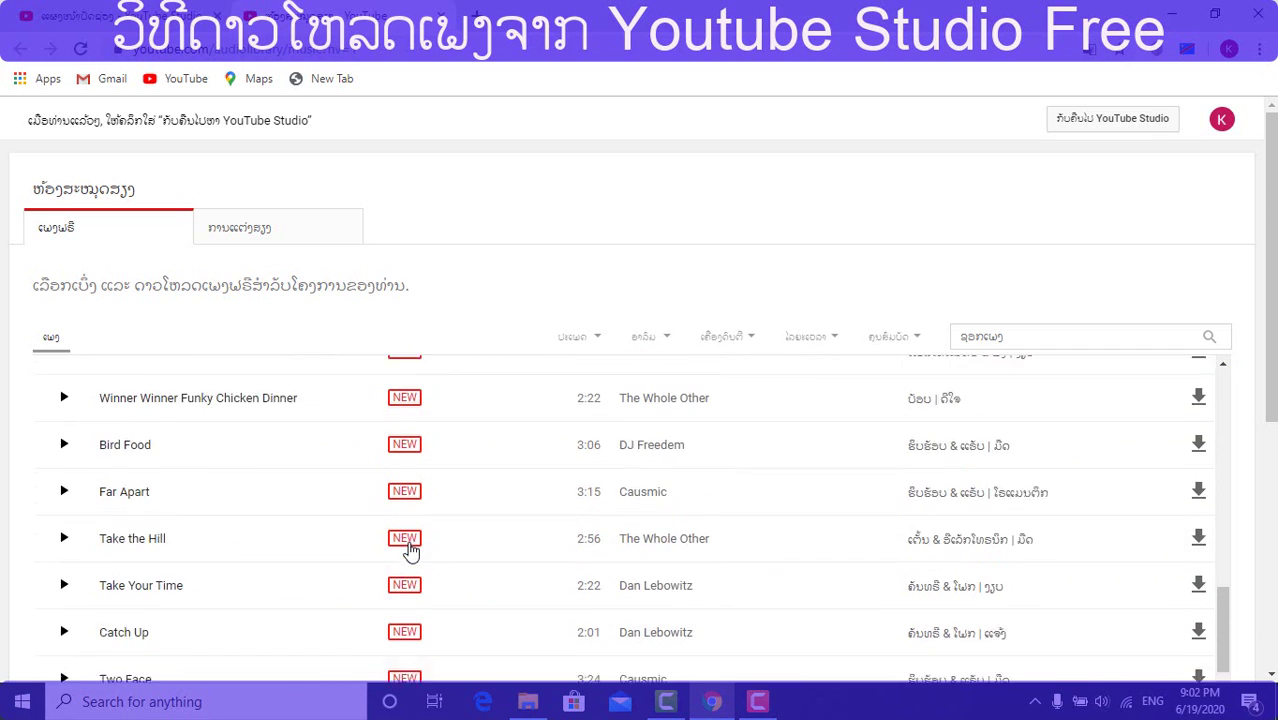
scroll(409, 548, up, 10)
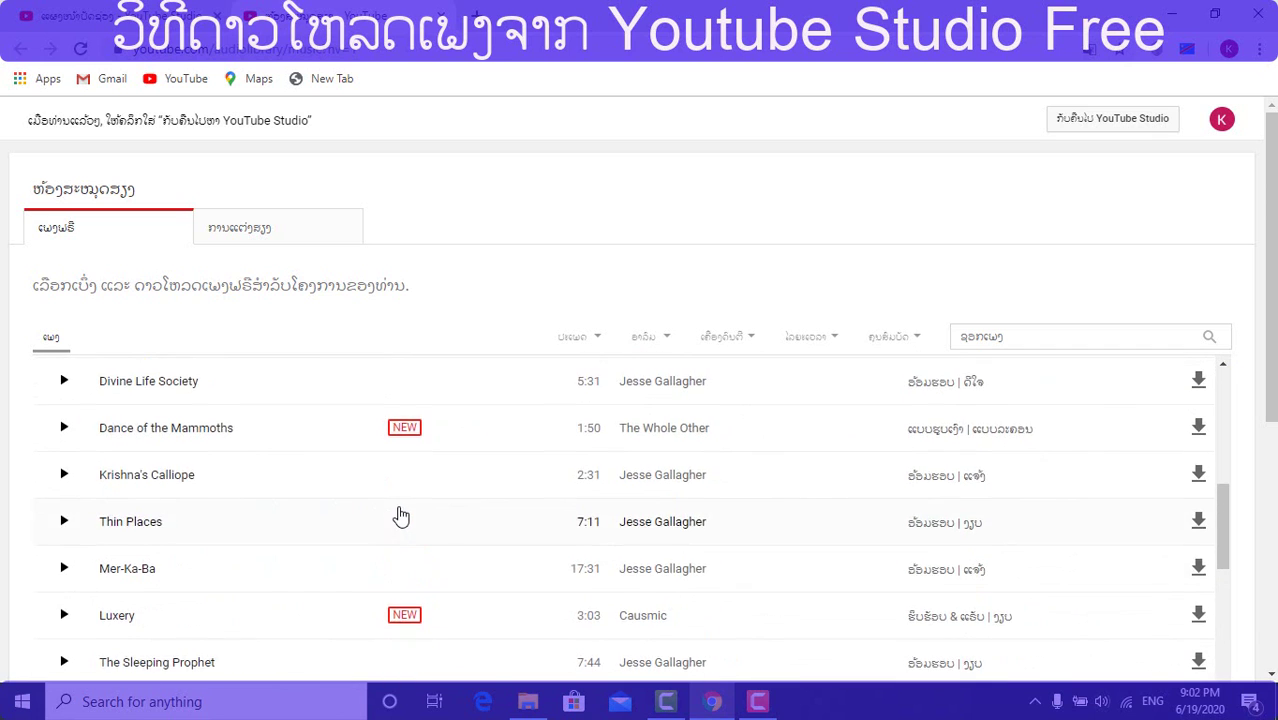
scroll(400, 512, up, 6)
scroll(786, 474, up, 1)
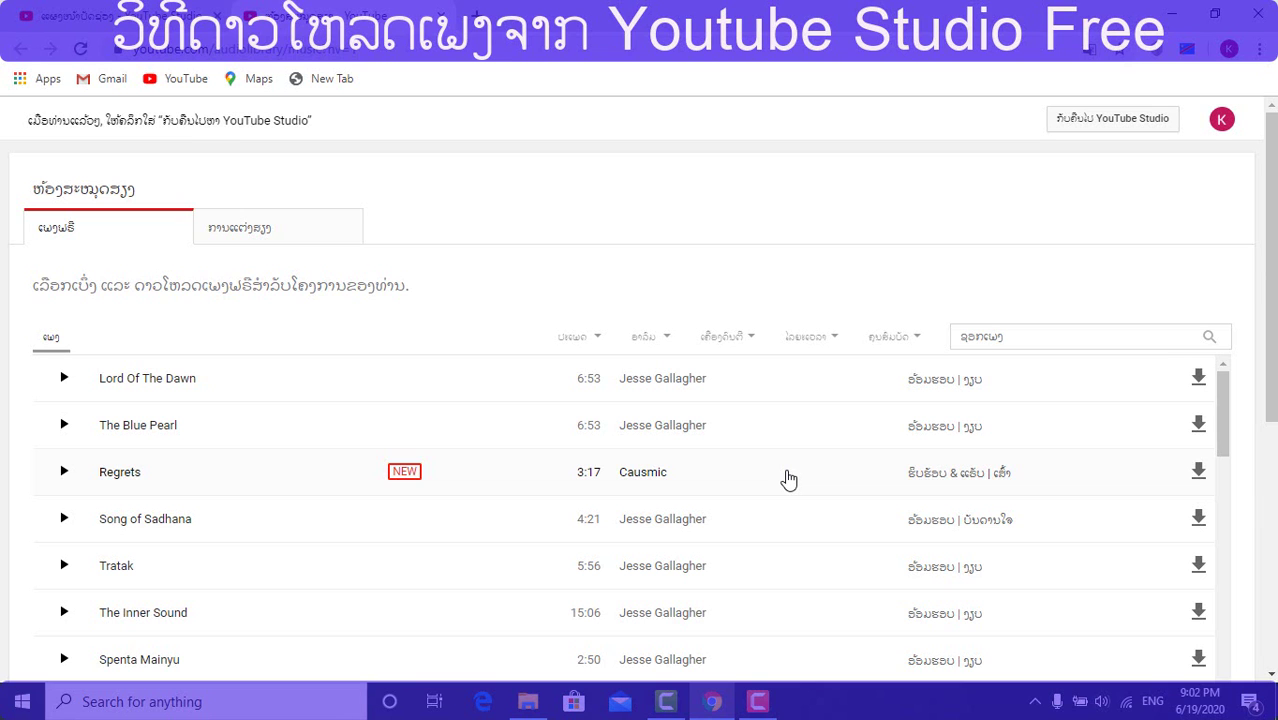
scroll(788, 480, down, 7)
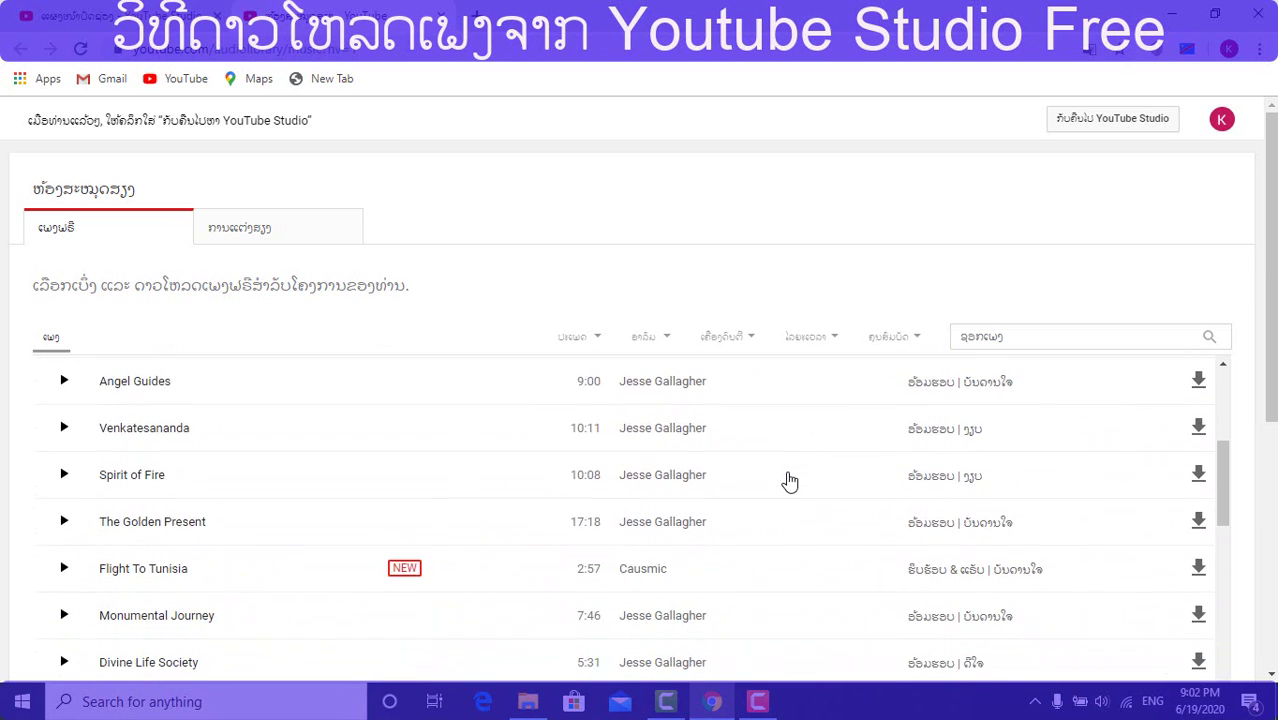
scroll(789, 480, down, 10)
scroll(788, 478, up, 8)
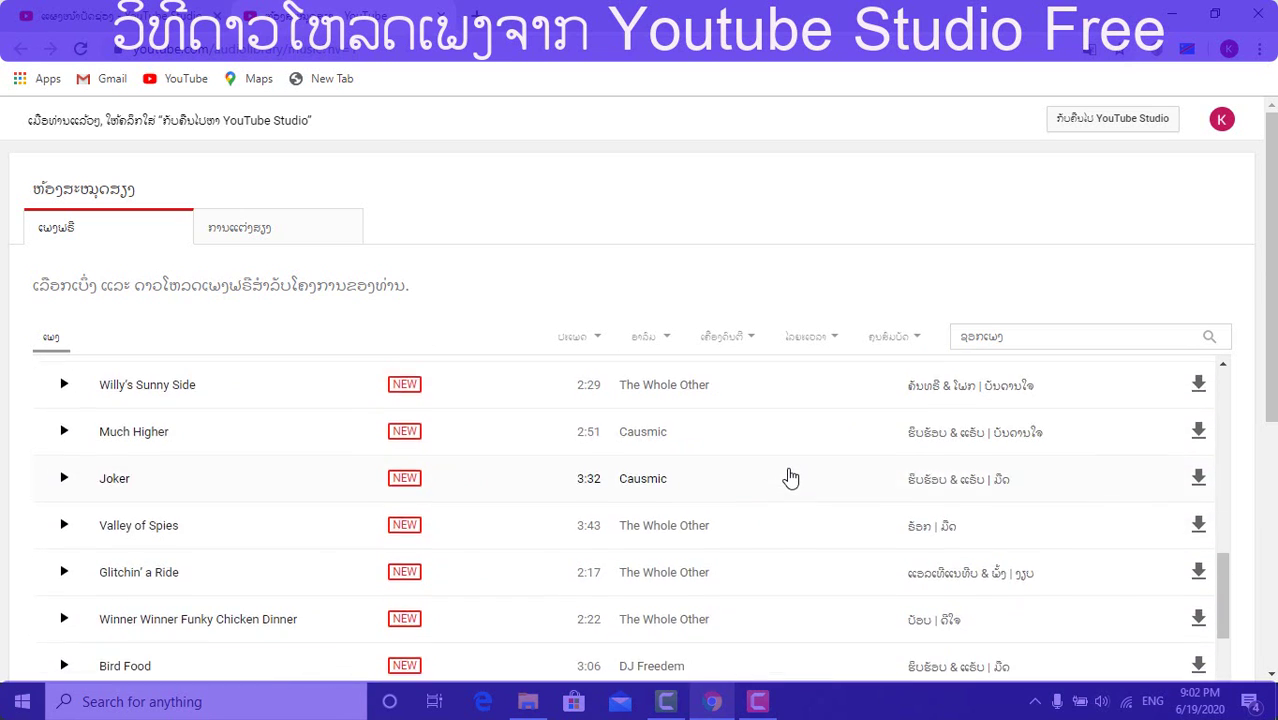
scroll(786, 476, up, 9)
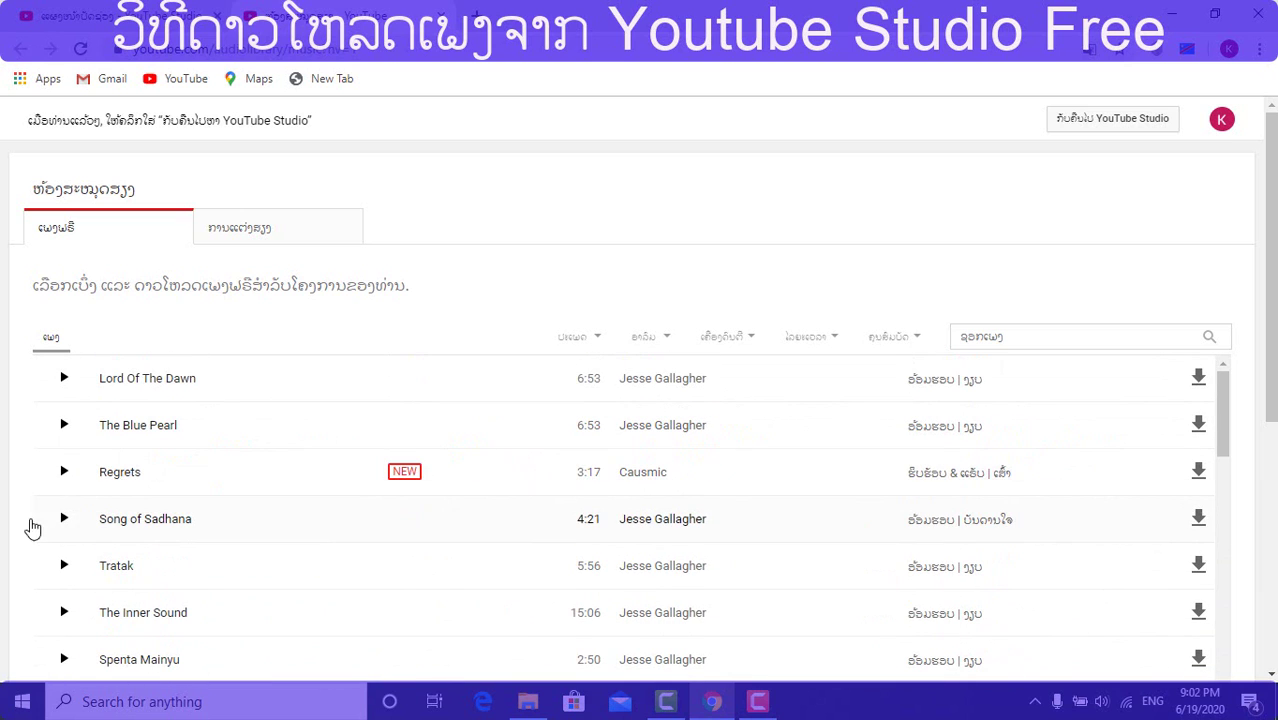
Preview the tracks Lord Of The Dawn, The Blue Pearl and Angel Guides
click(62, 380)
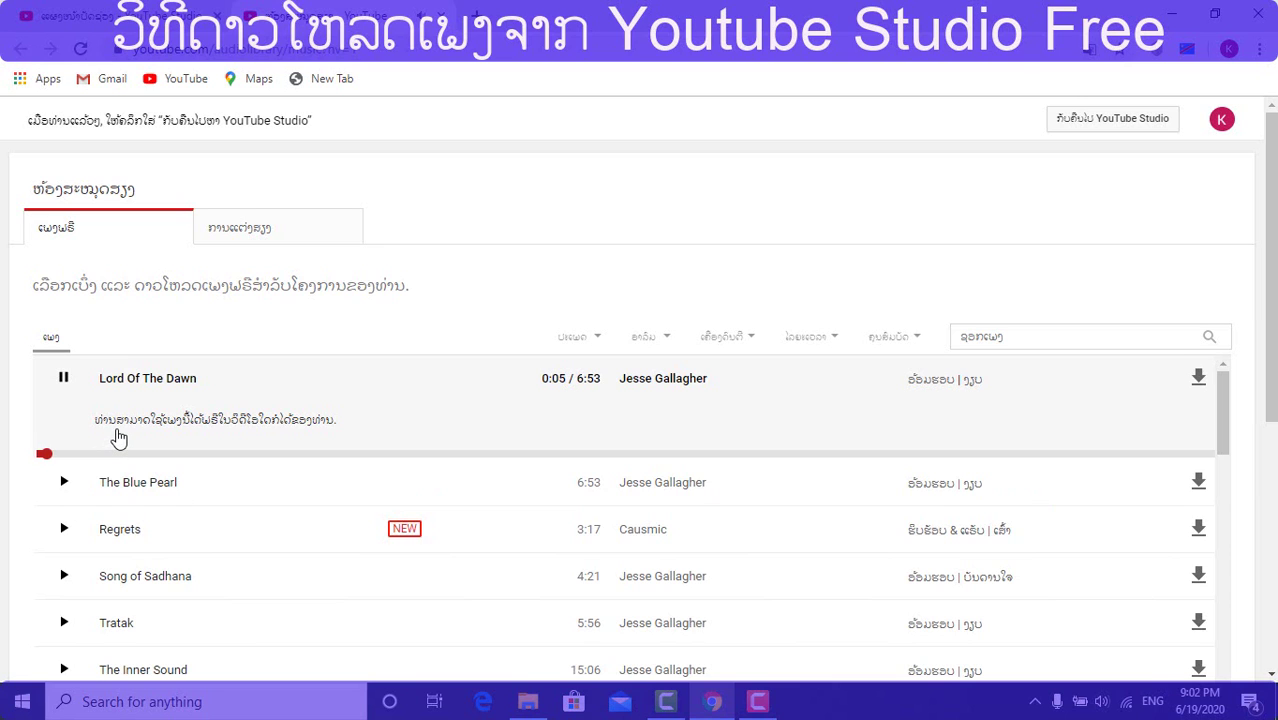
click(63, 483)
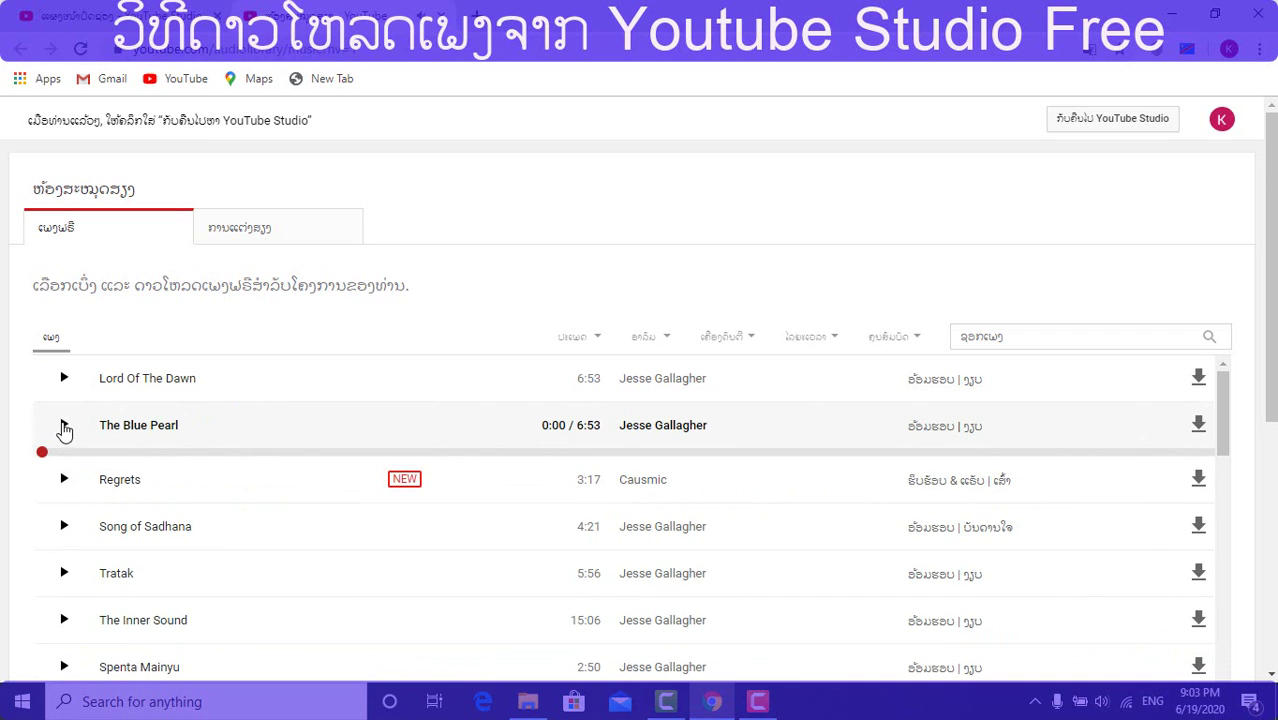
scroll(157, 549, down, 4)
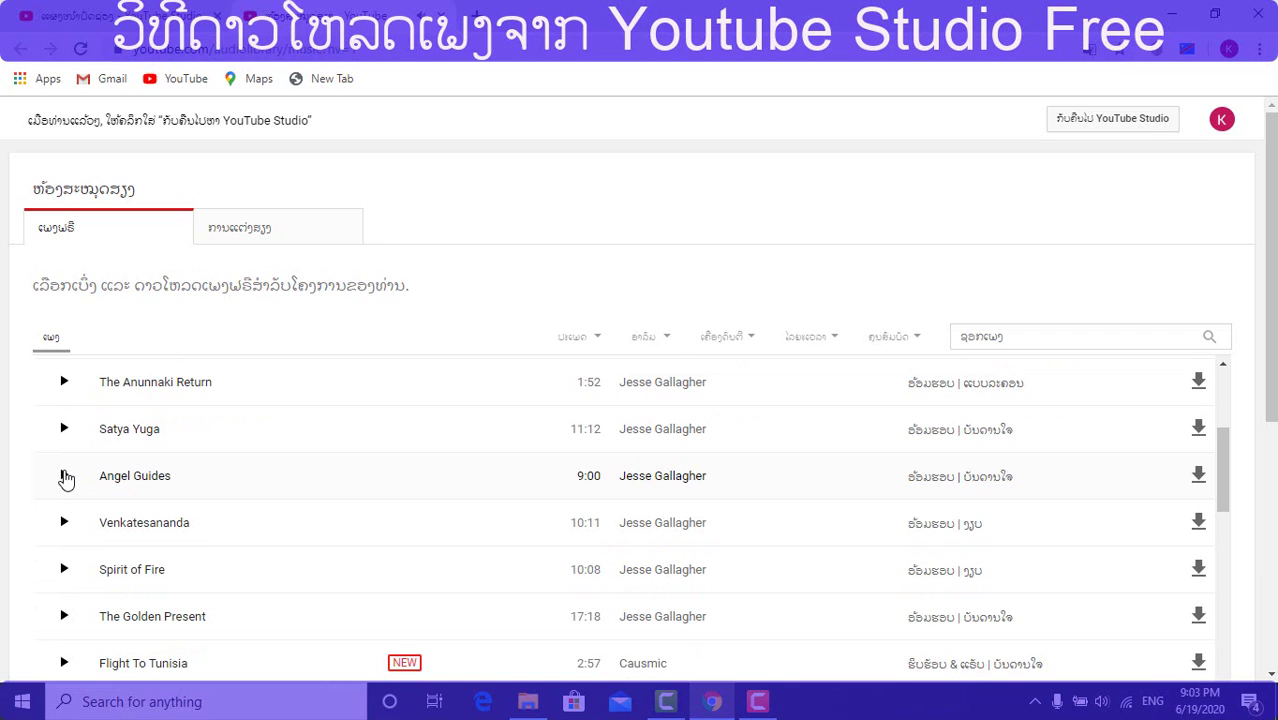
click(64, 477)
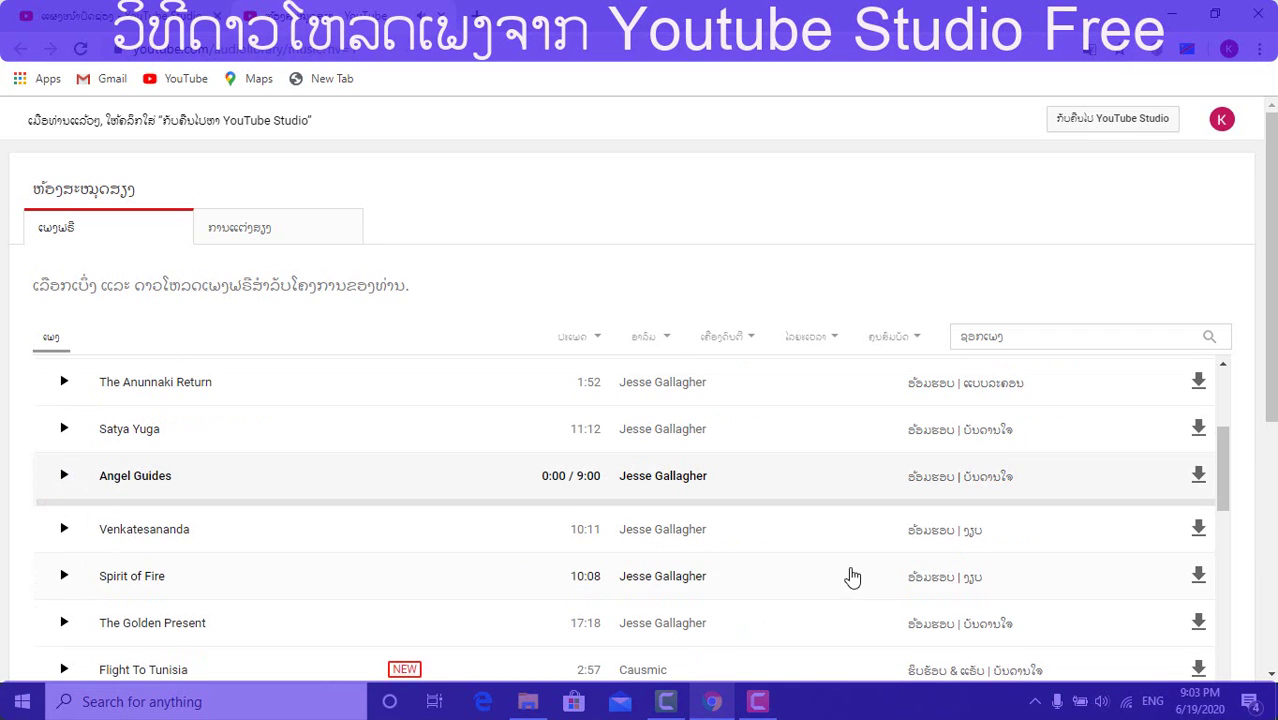
Preview the track Dance of the Mammoths and skip its playback ahead to about 0:10
scroll(641, 566, down, 3)
scroll(641, 566, down, 1)
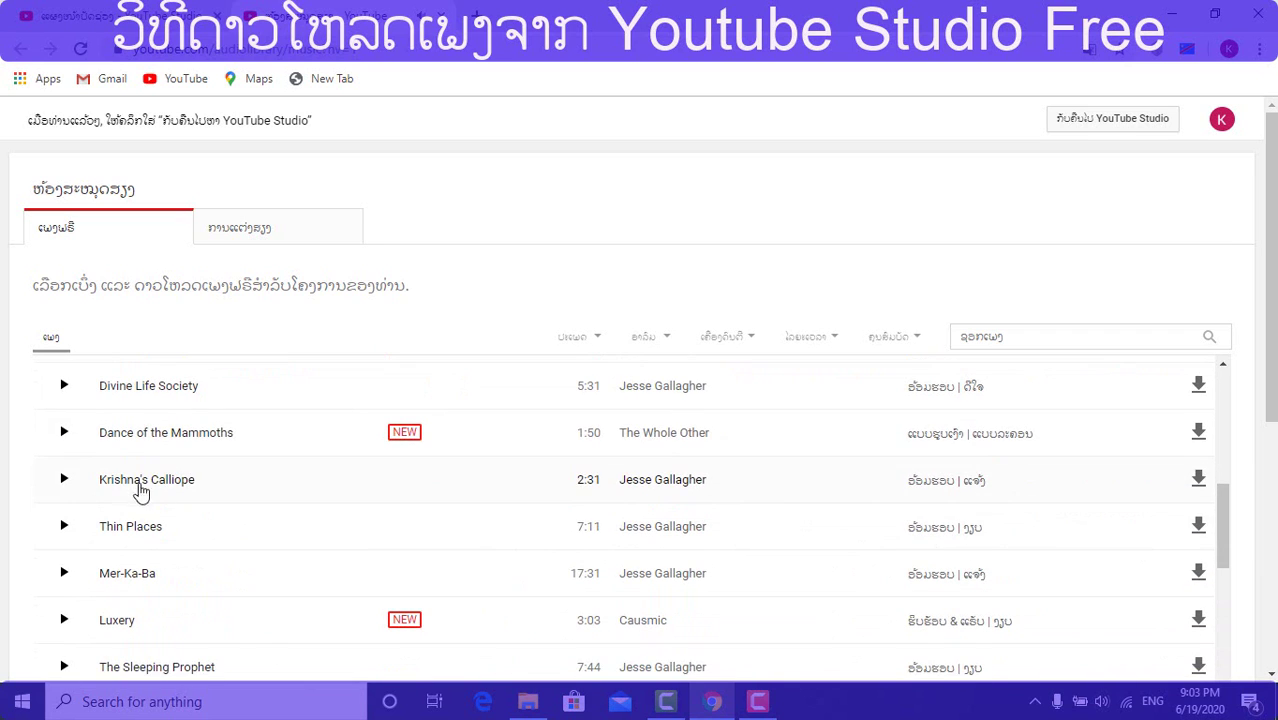
click(64, 434)
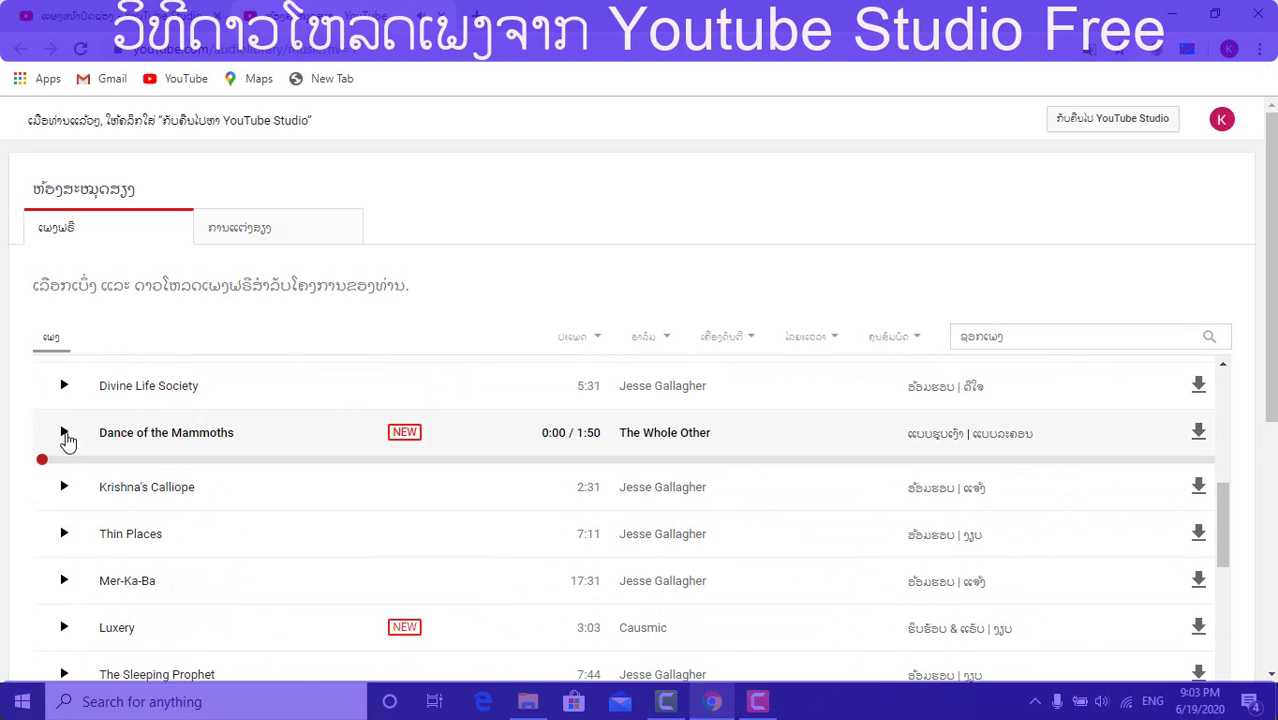
drag(40, 459, 132, 459)
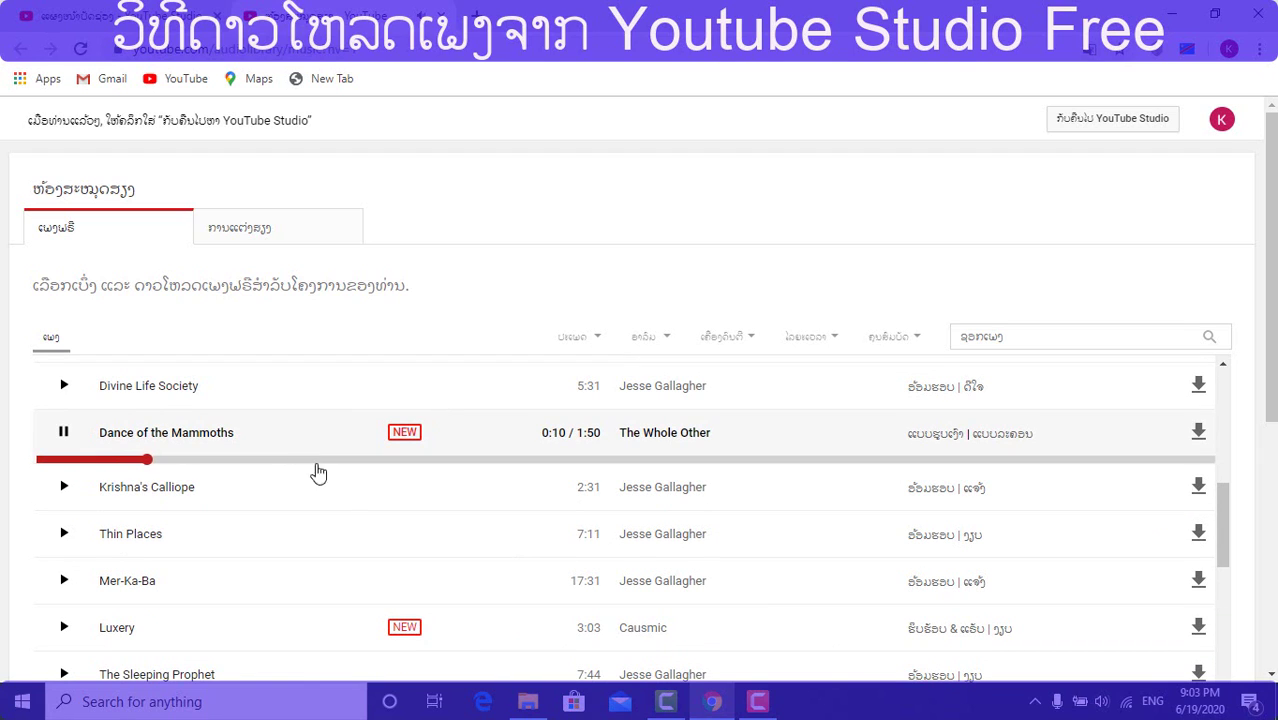
Find the track Burkinelectric in the free music list and preview it
scroll(764, 545, down, 15)
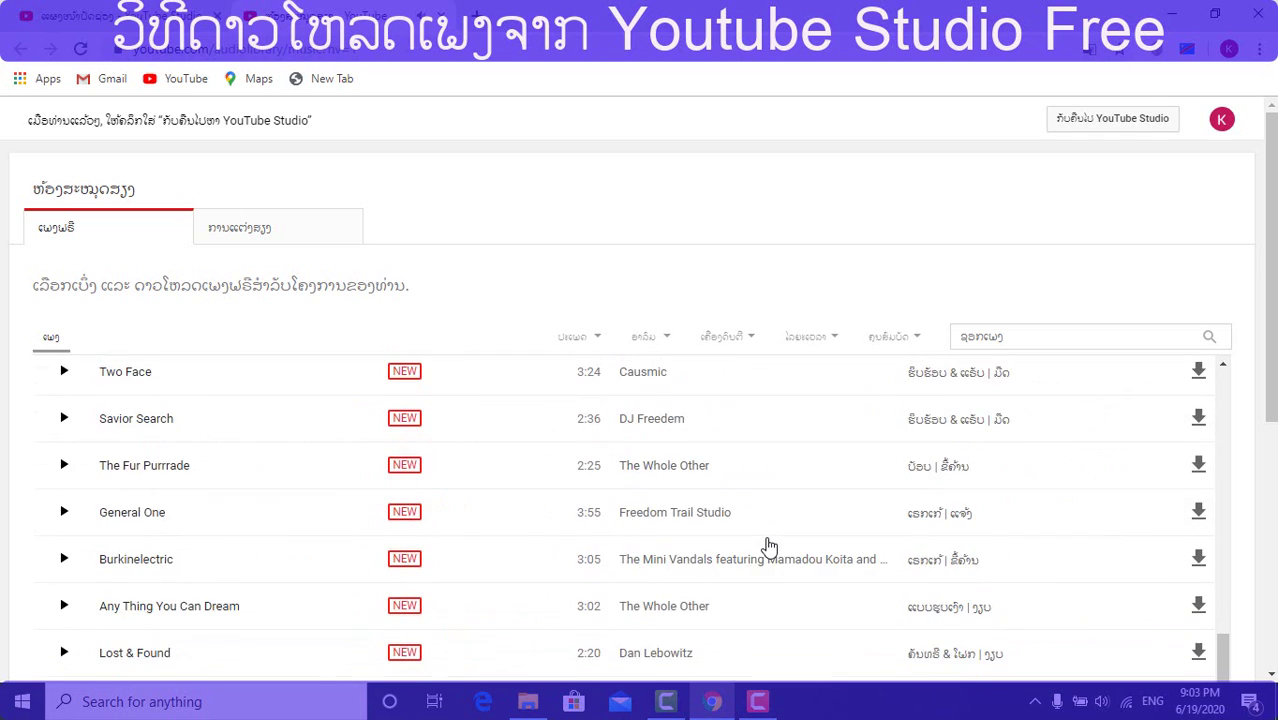
scroll(210, 500, up, 3)
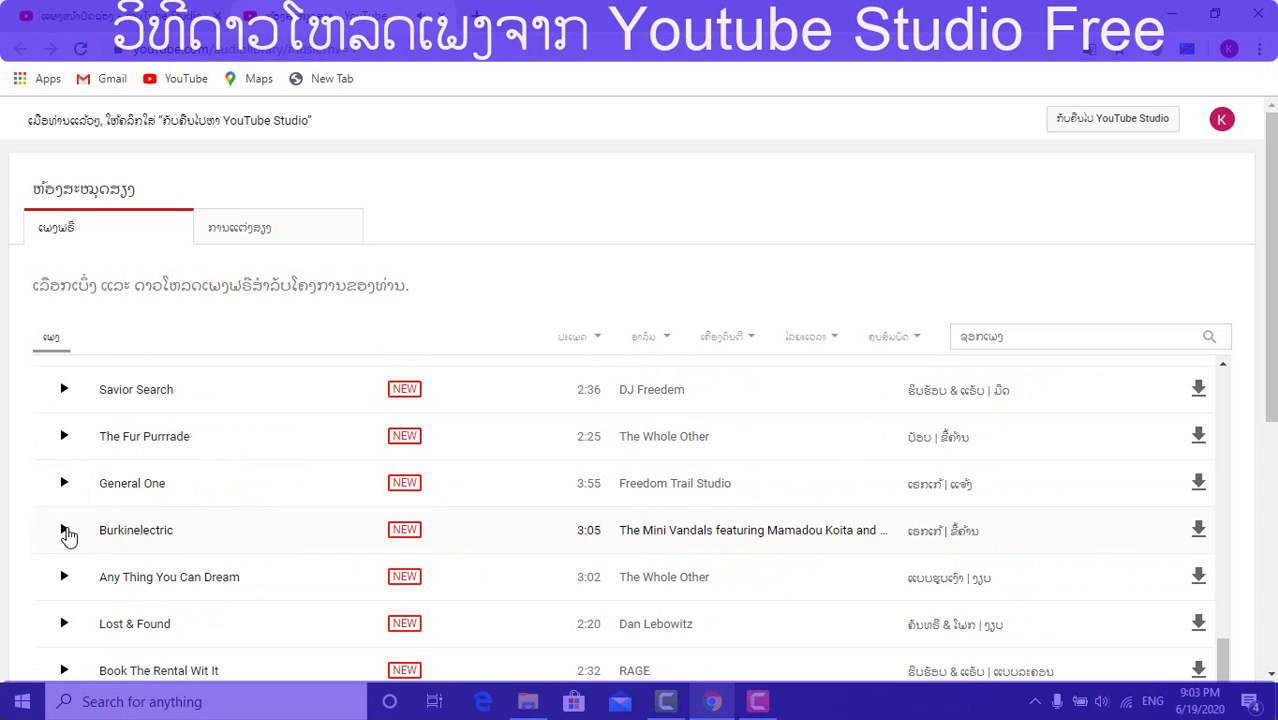
click(62, 530)
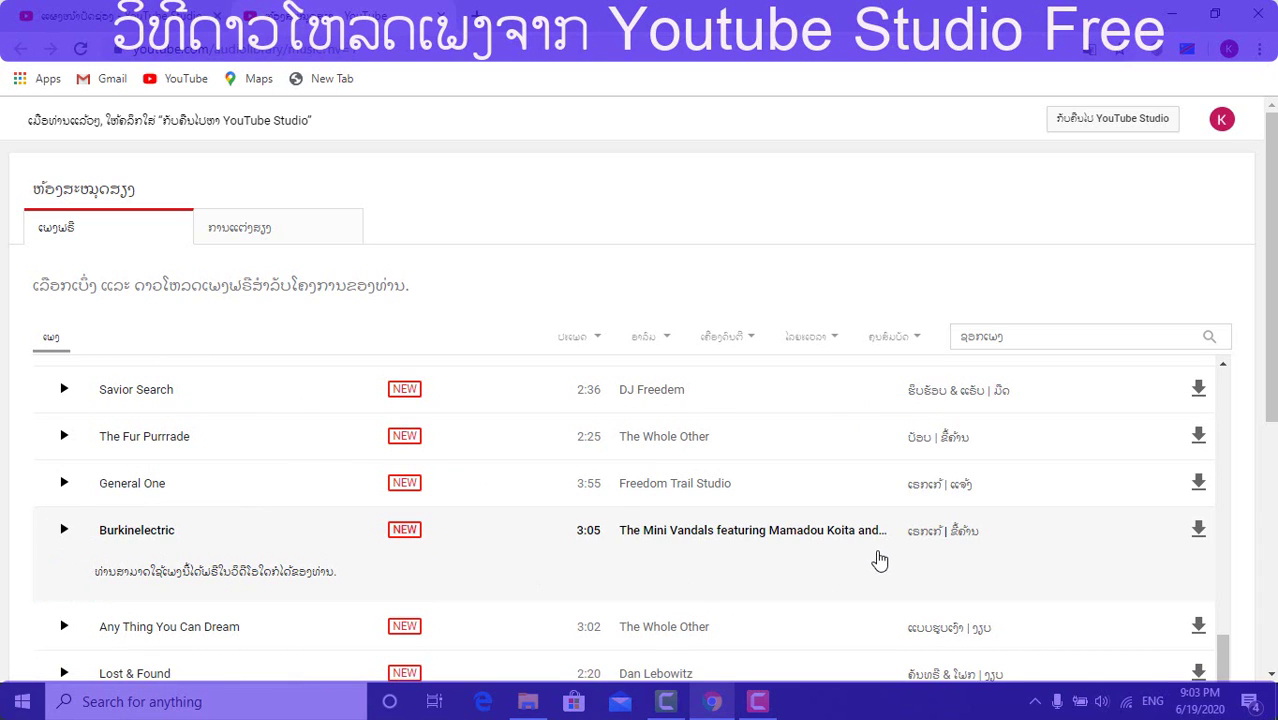
scroll(632, 515, down, 1)
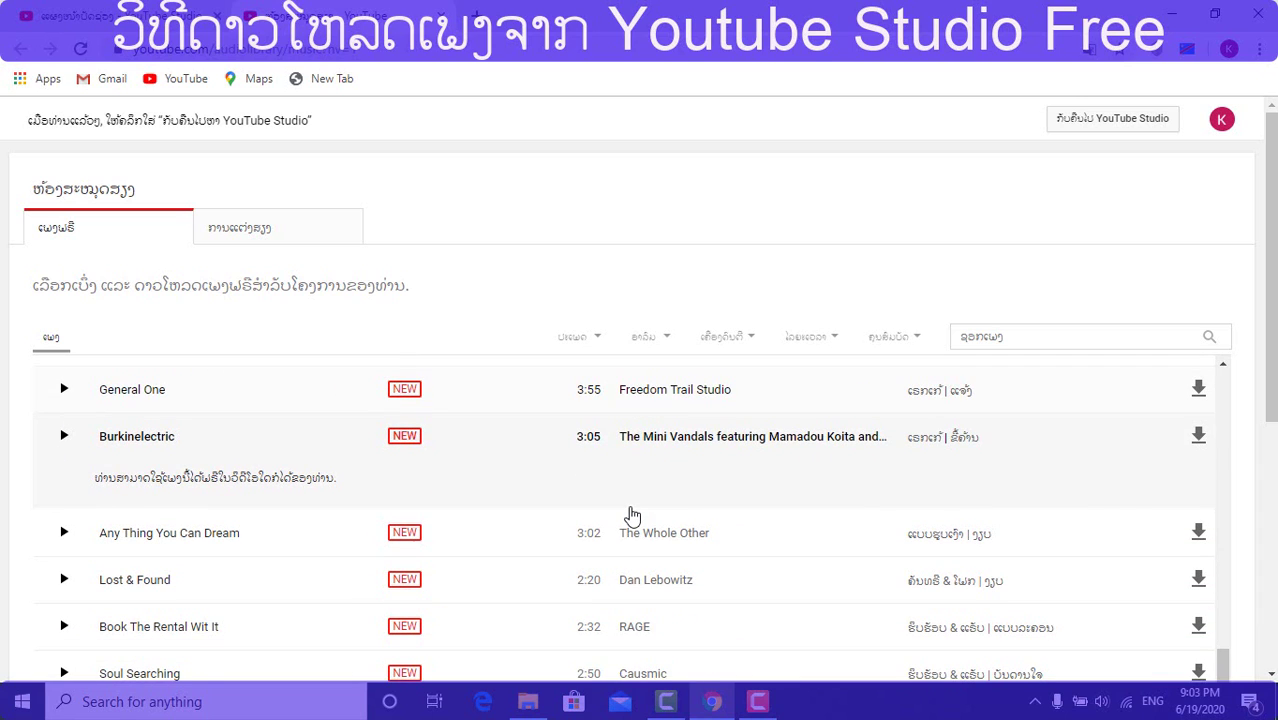
click(63, 438)
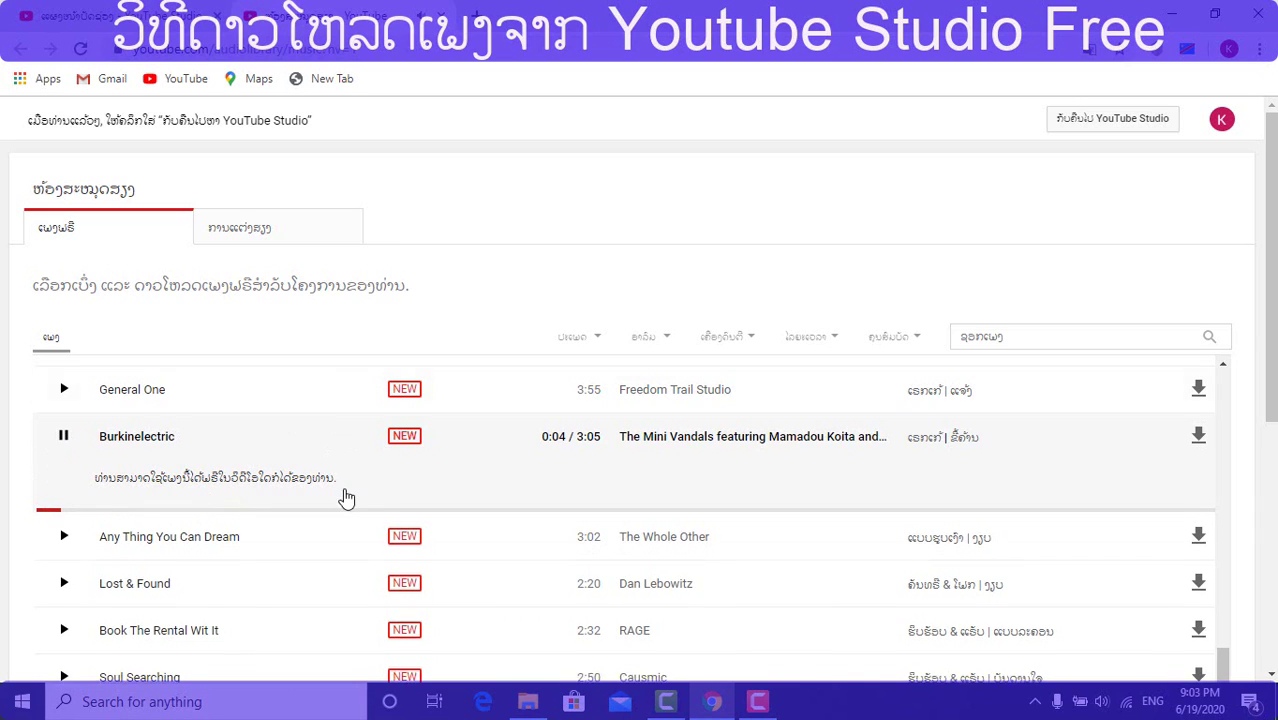
click(757, 704)
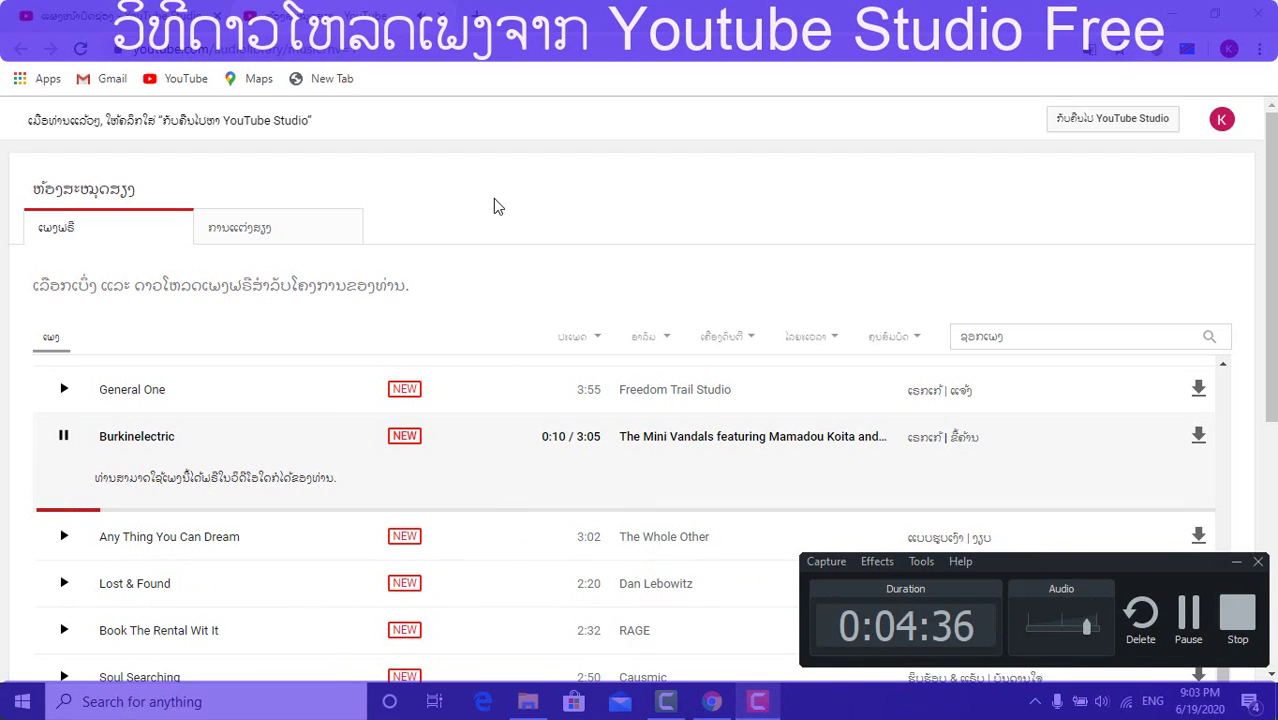
click(1237, 565)
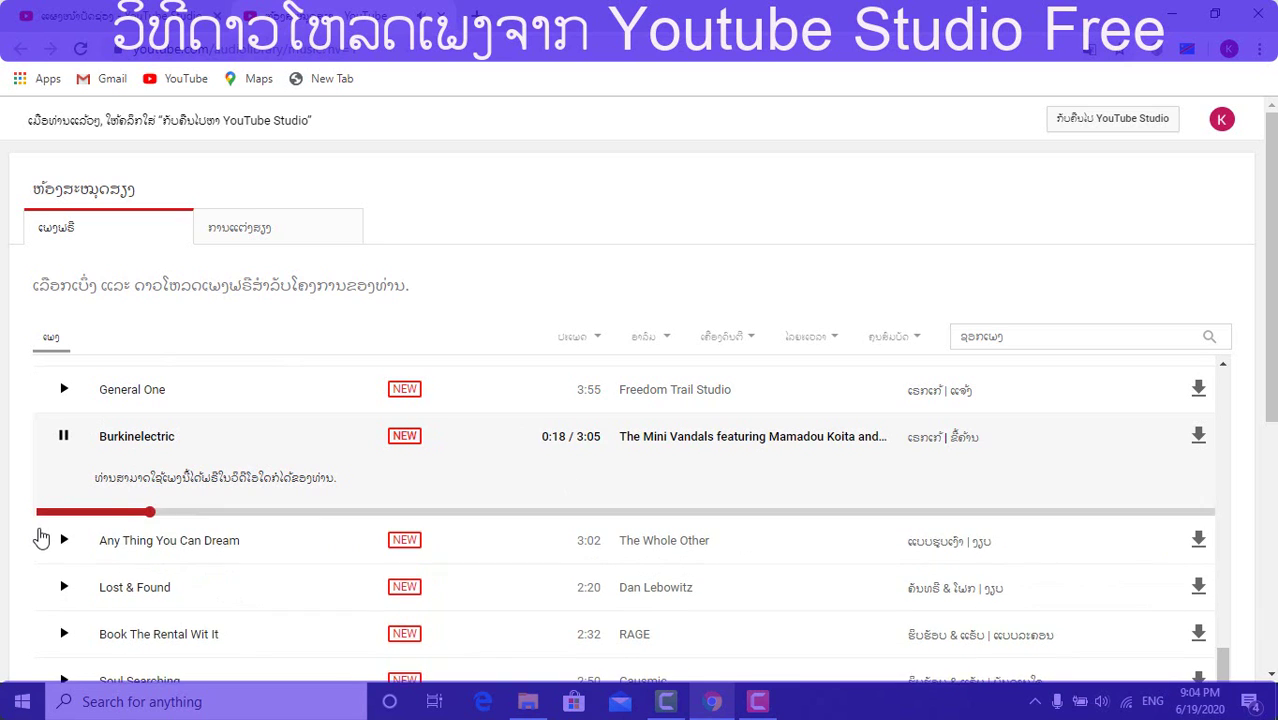
Stop the Burkinelectric preview and download the track
click(62, 443)
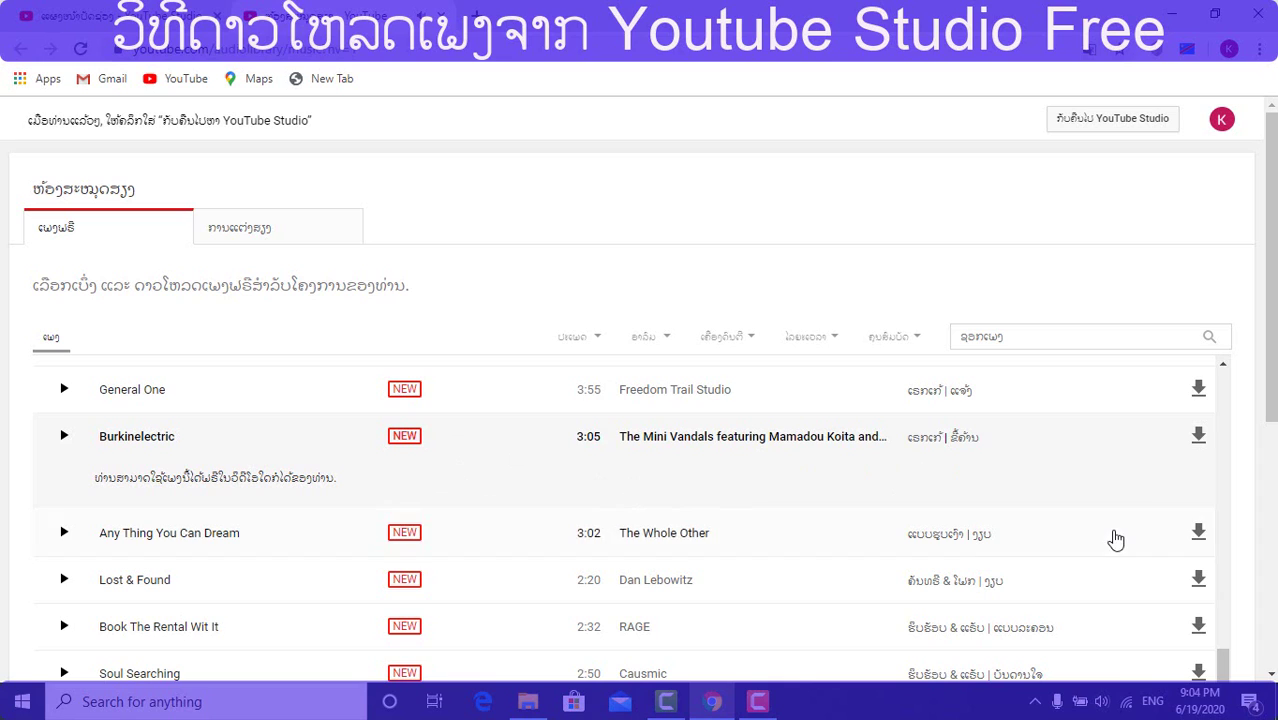
click(1199, 436)
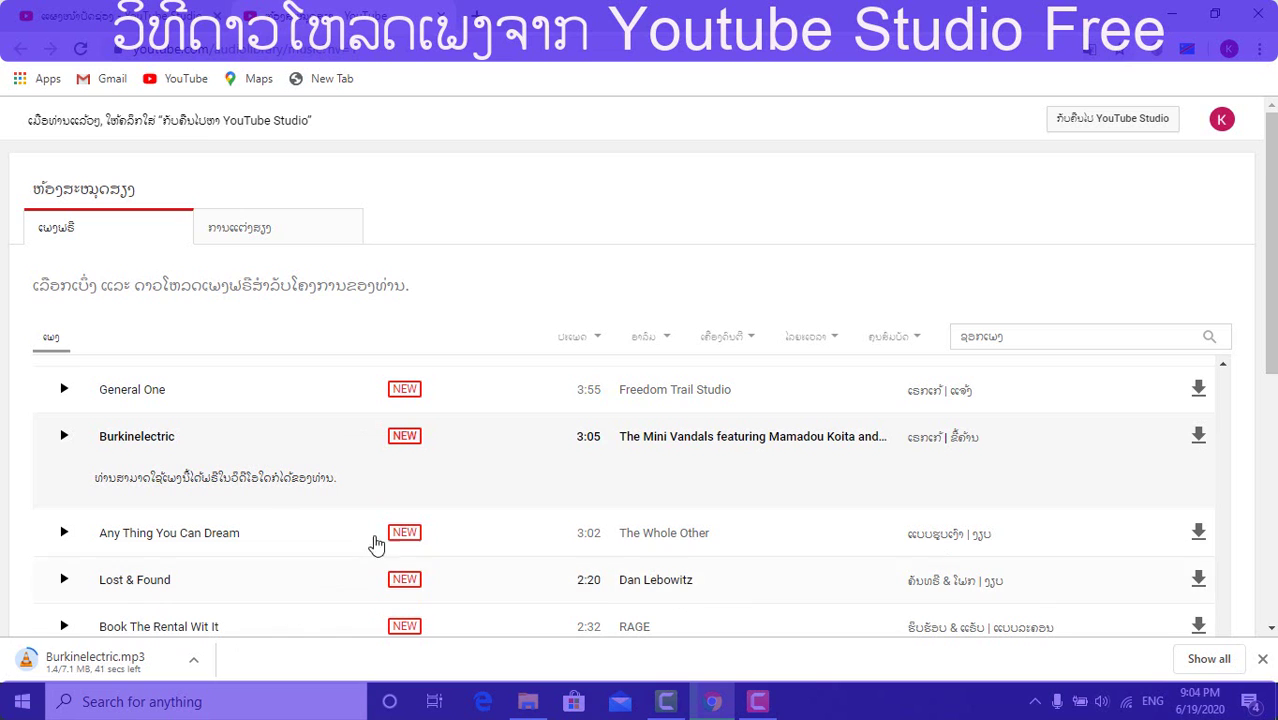
Look through the genre filter's options and close the list without choosing one
click(600, 340)
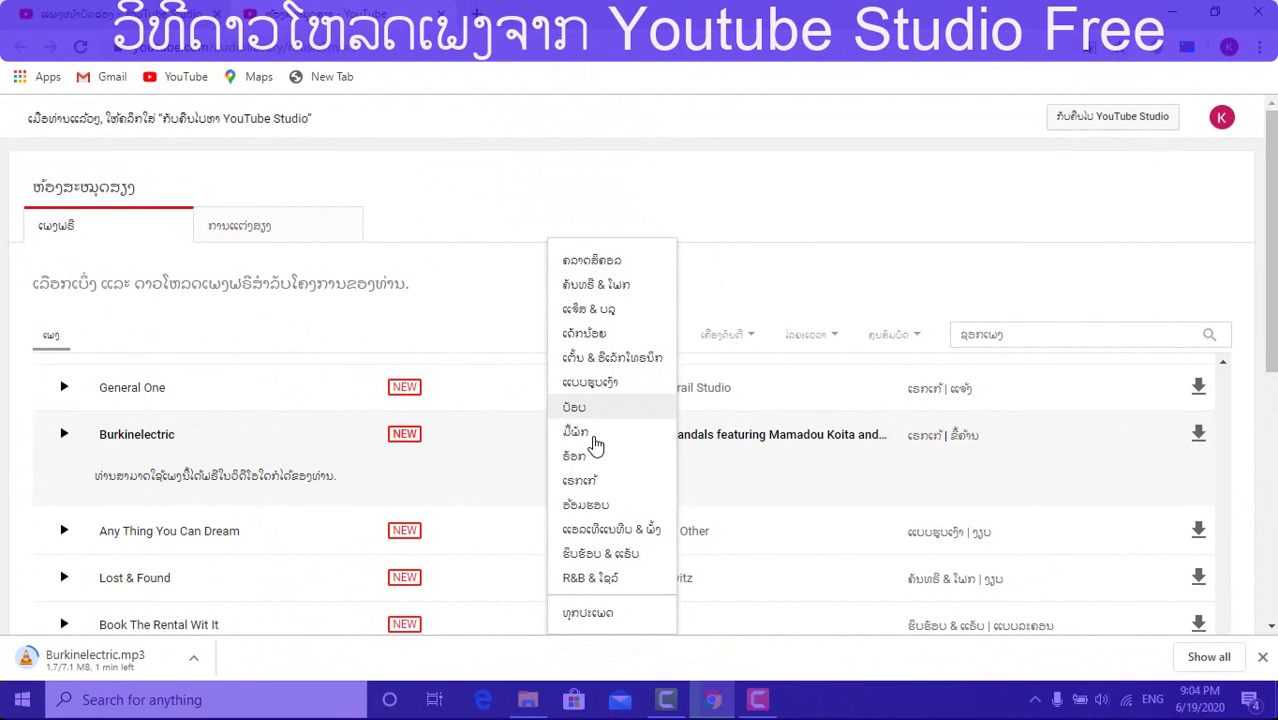
scroll(605, 487, down, 2)
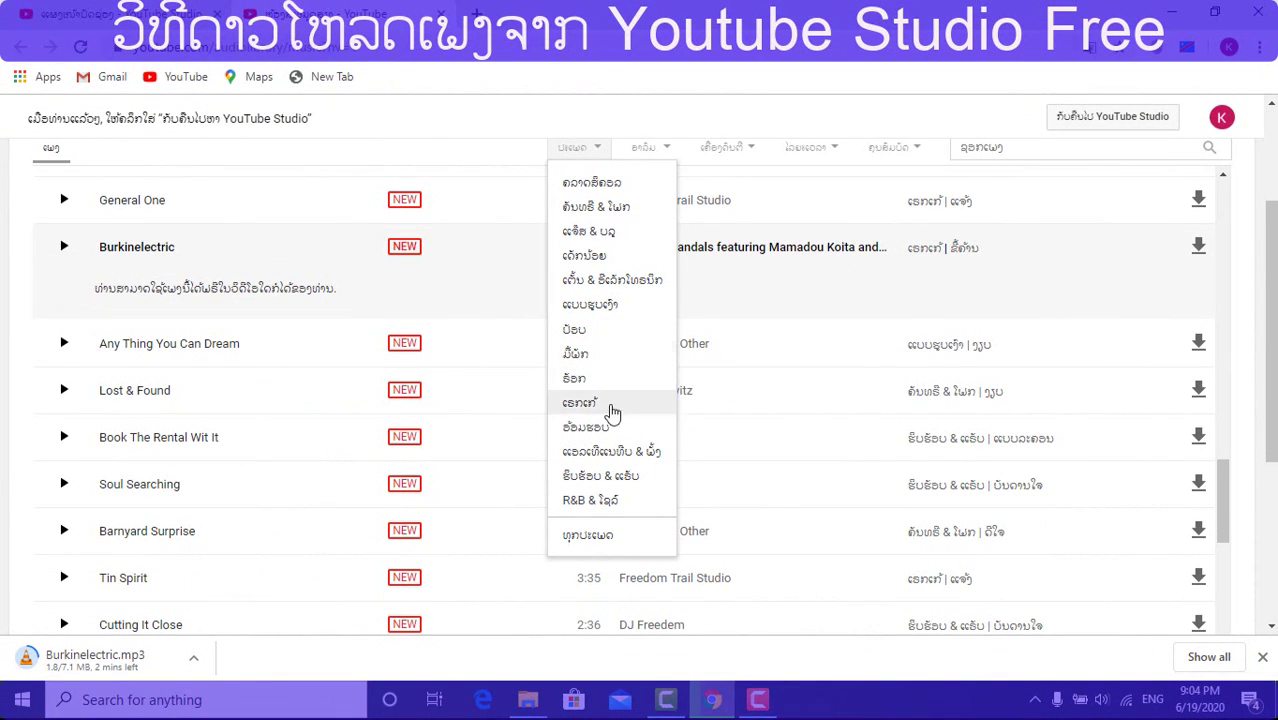
scroll(610, 450, down, 2)
scroll(613, 377, up, 3)
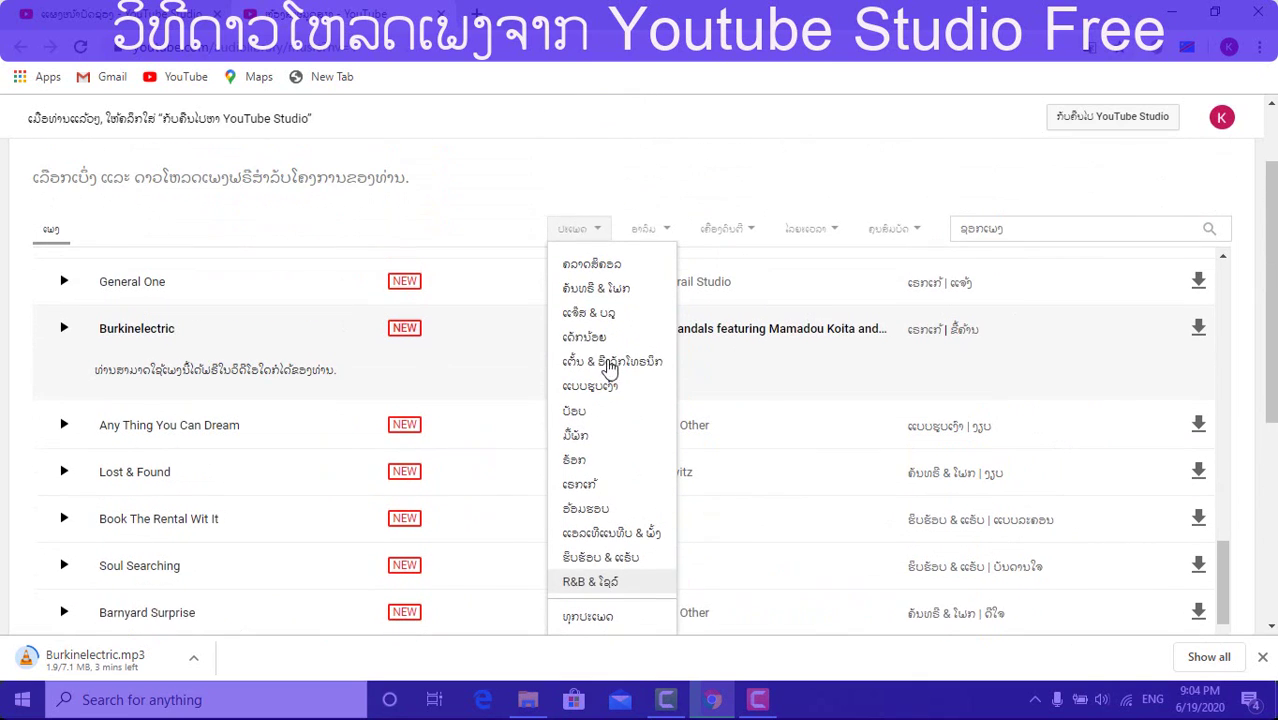
scroll(613, 317, up, 1)
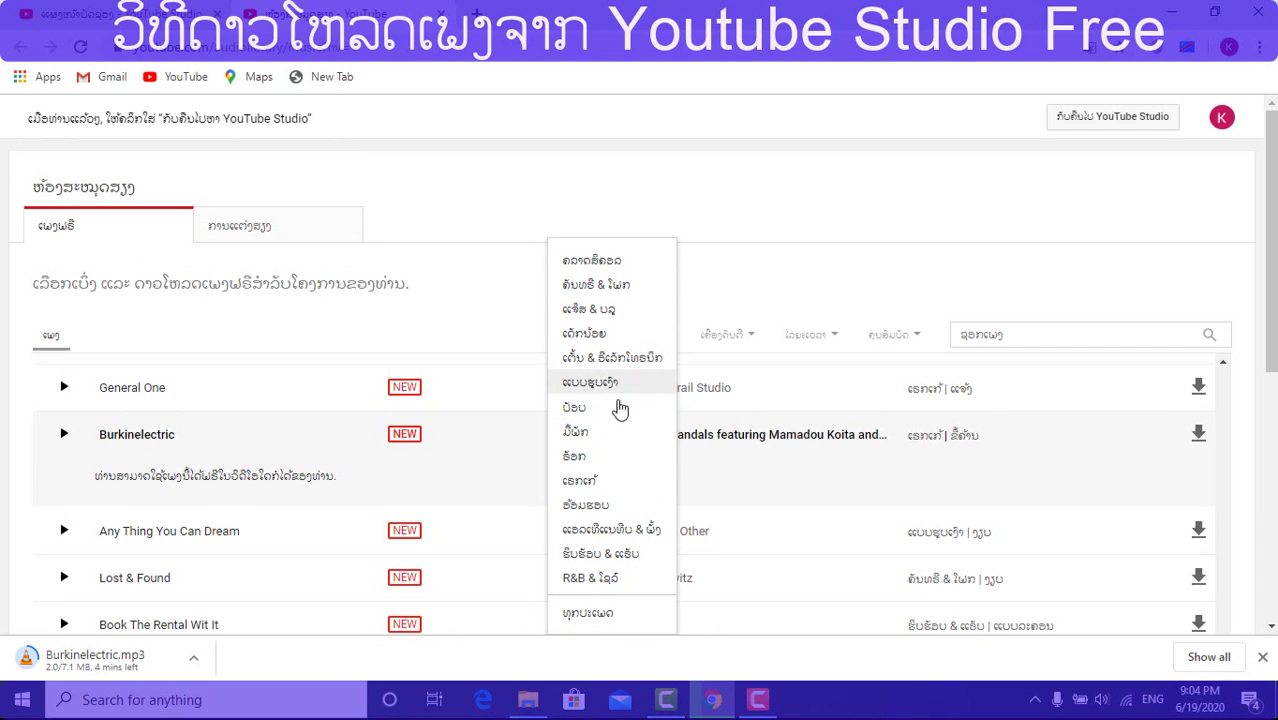
click(716, 260)
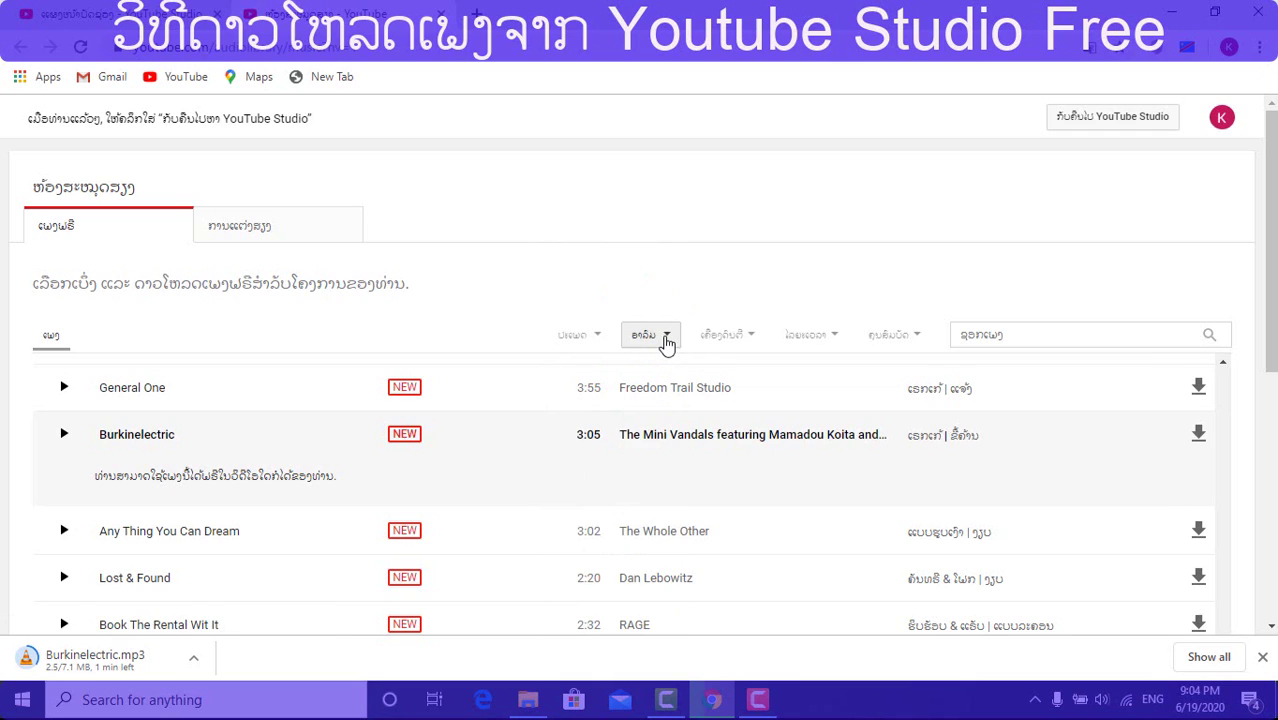
Filter the free music tracks by the mood ຂີ້ຄ້ານ
click(650, 335)
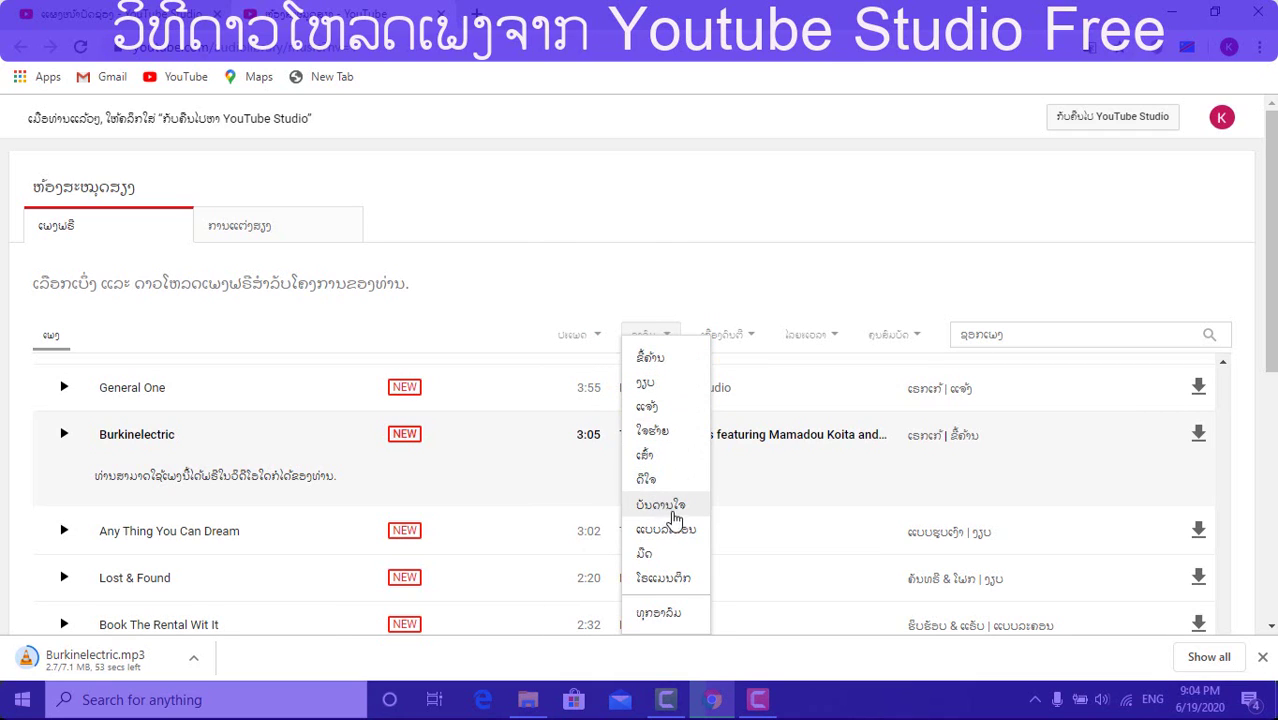
scroll(656, 544, down, 1)
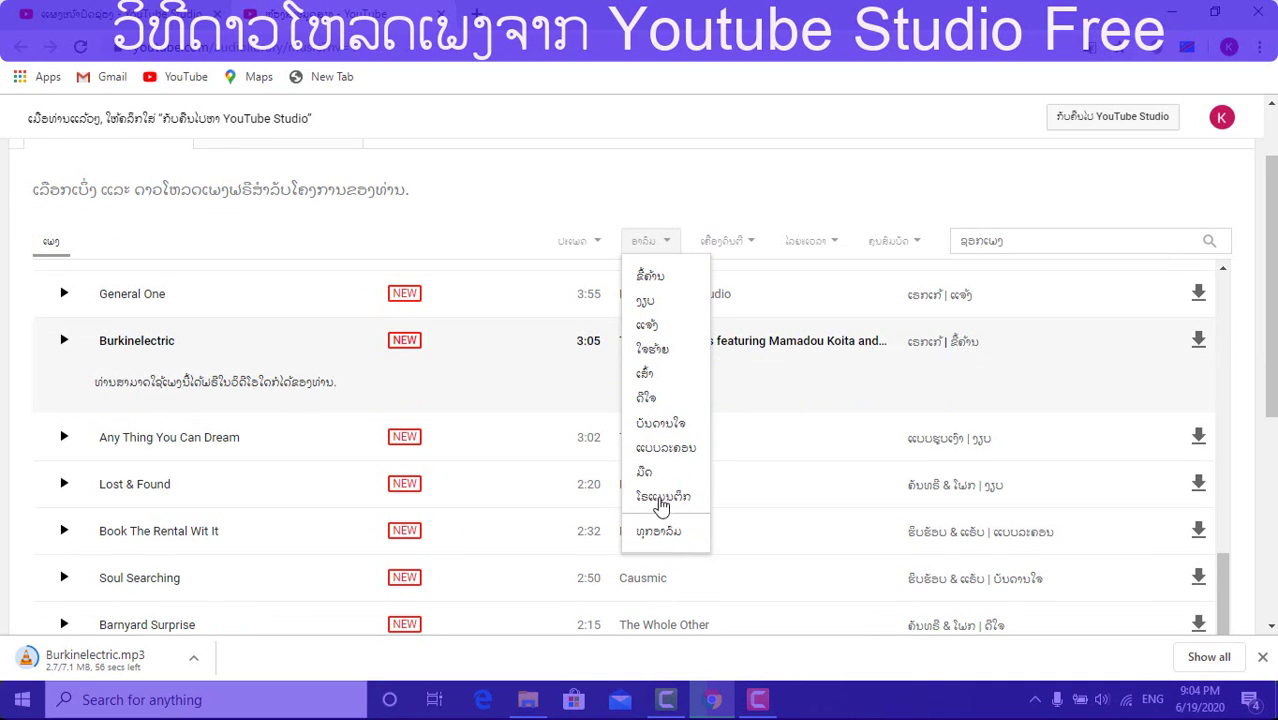
scroll(658, 345, up, 1)
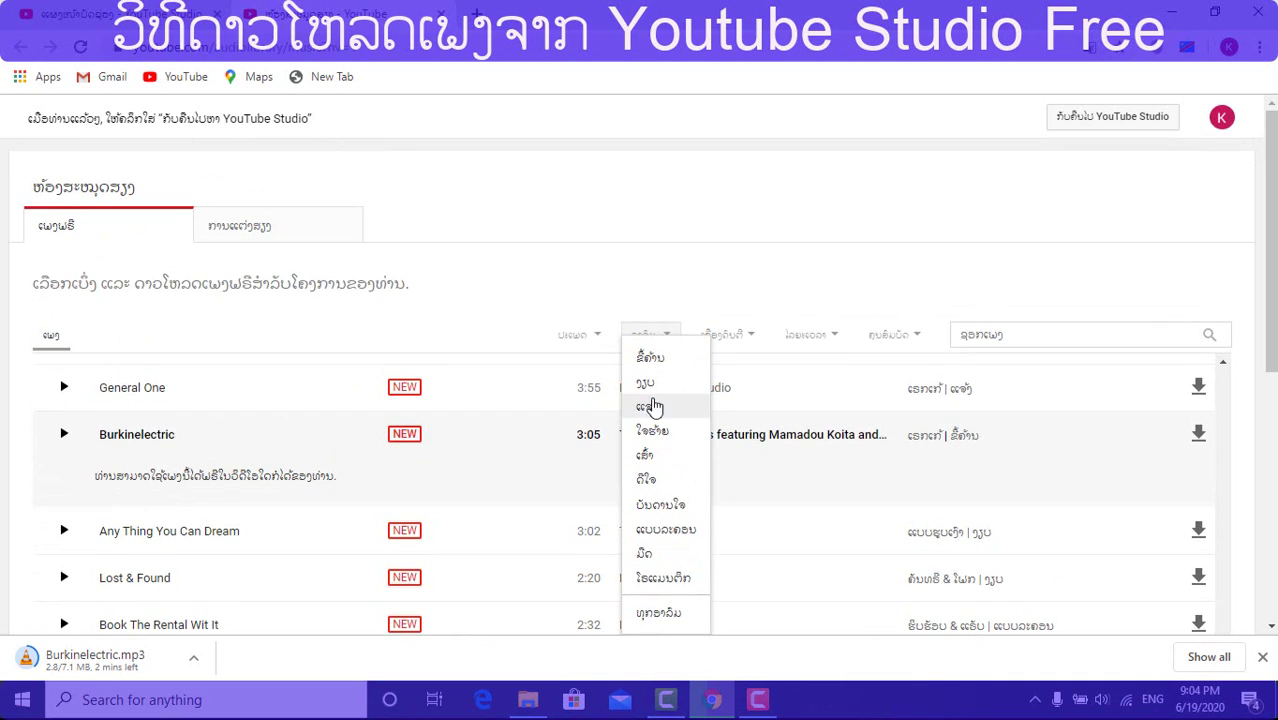
click(656, 366)
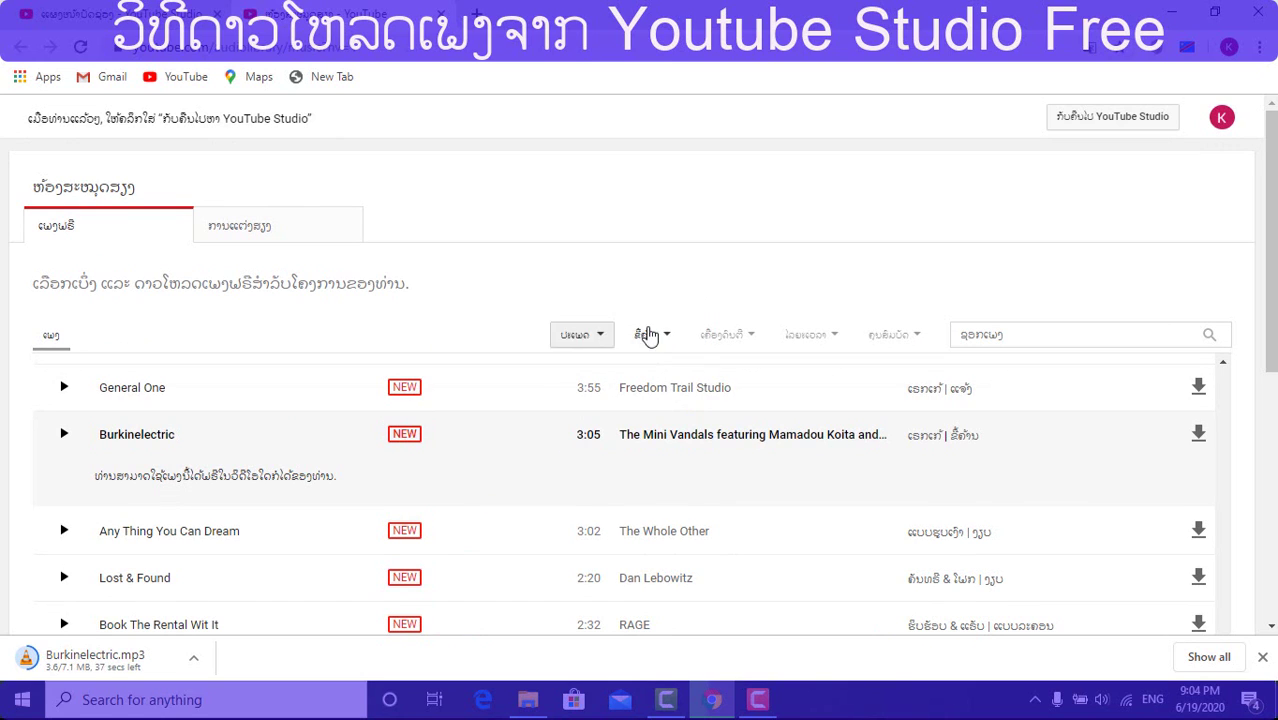
Preview the track Opened Eyes Woke by RAGE, stop its playback and download it
click(64, 376)
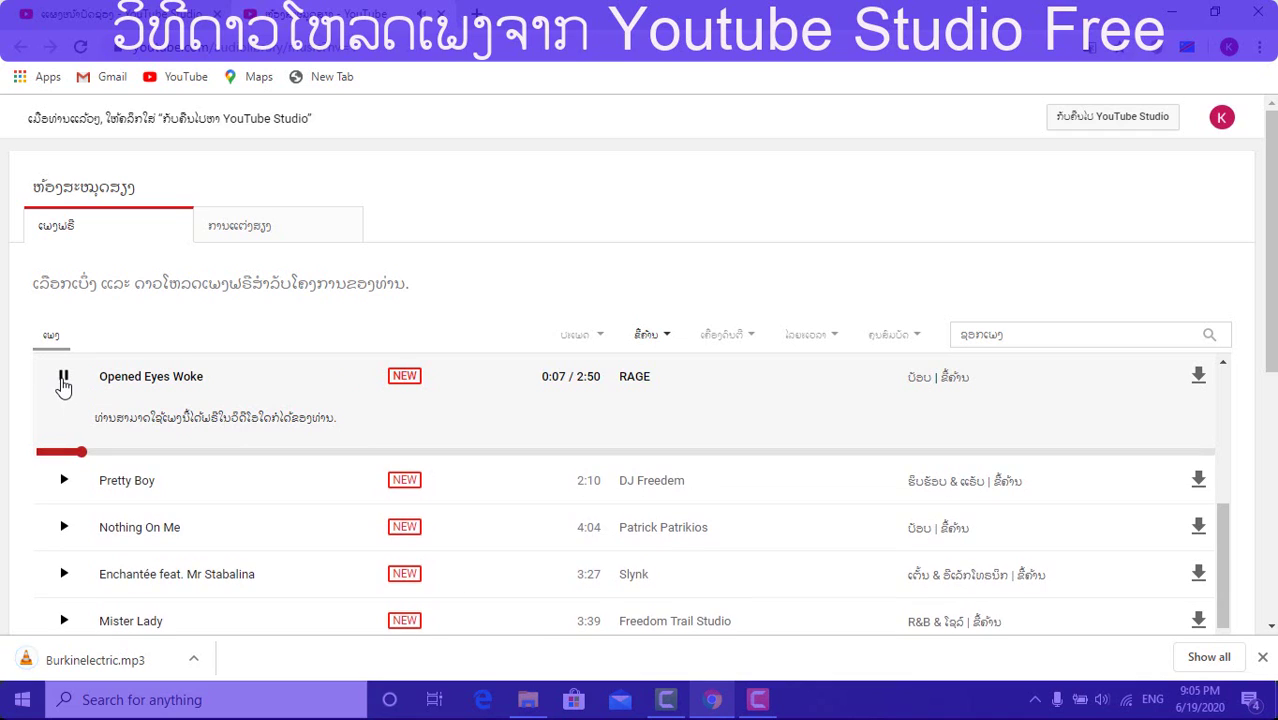
click(63, 382)
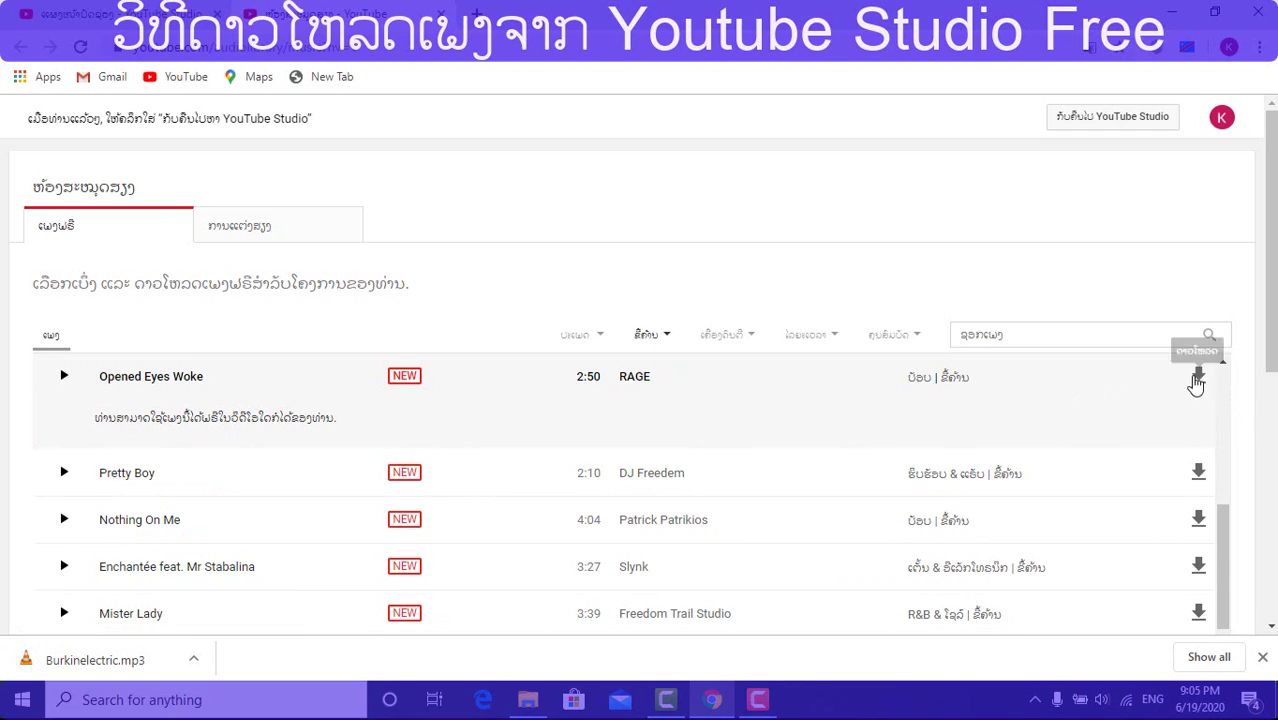
click(1200, 380)
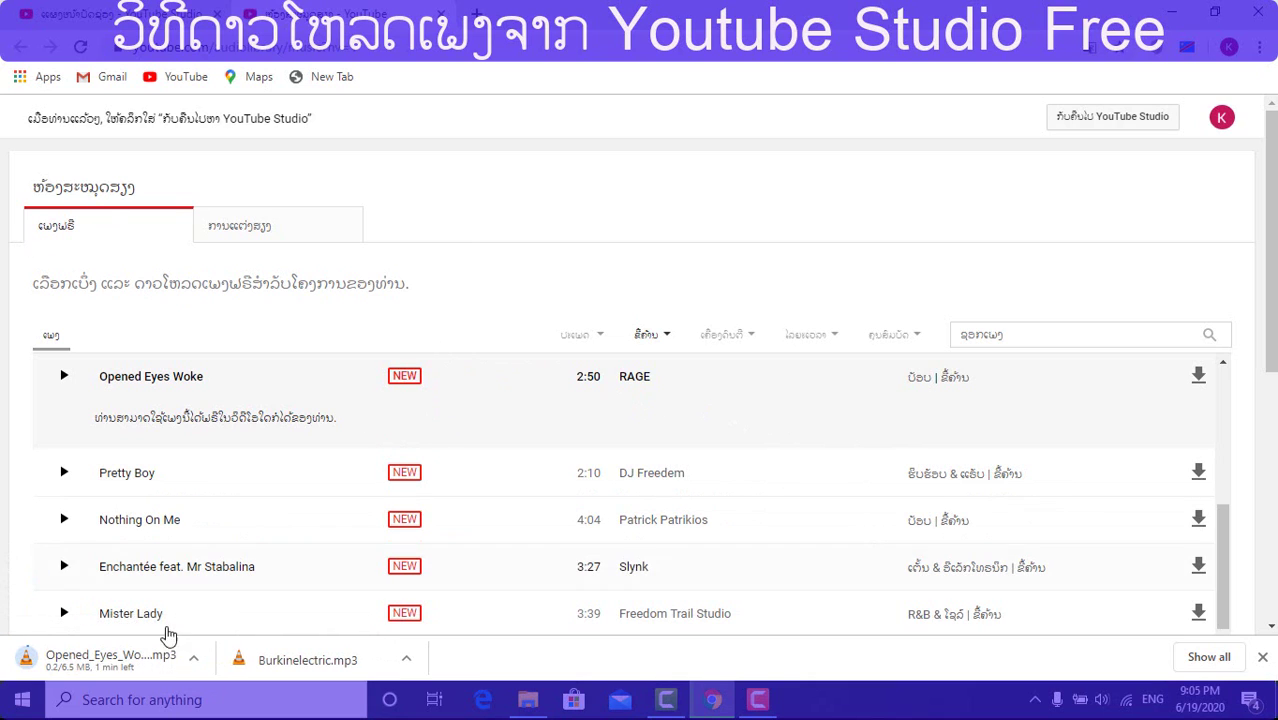
Pause the running download of the Opened Eyes Woke MP3 file
click(194, 664)
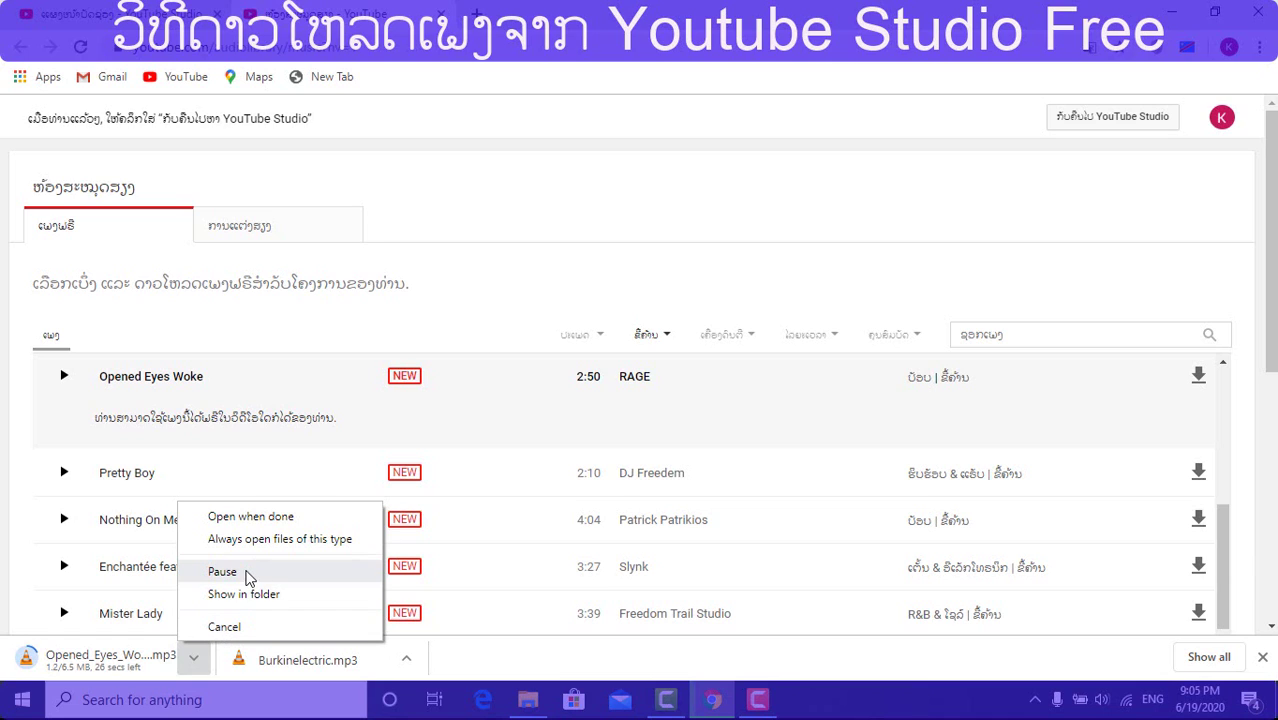
click(245, 571)
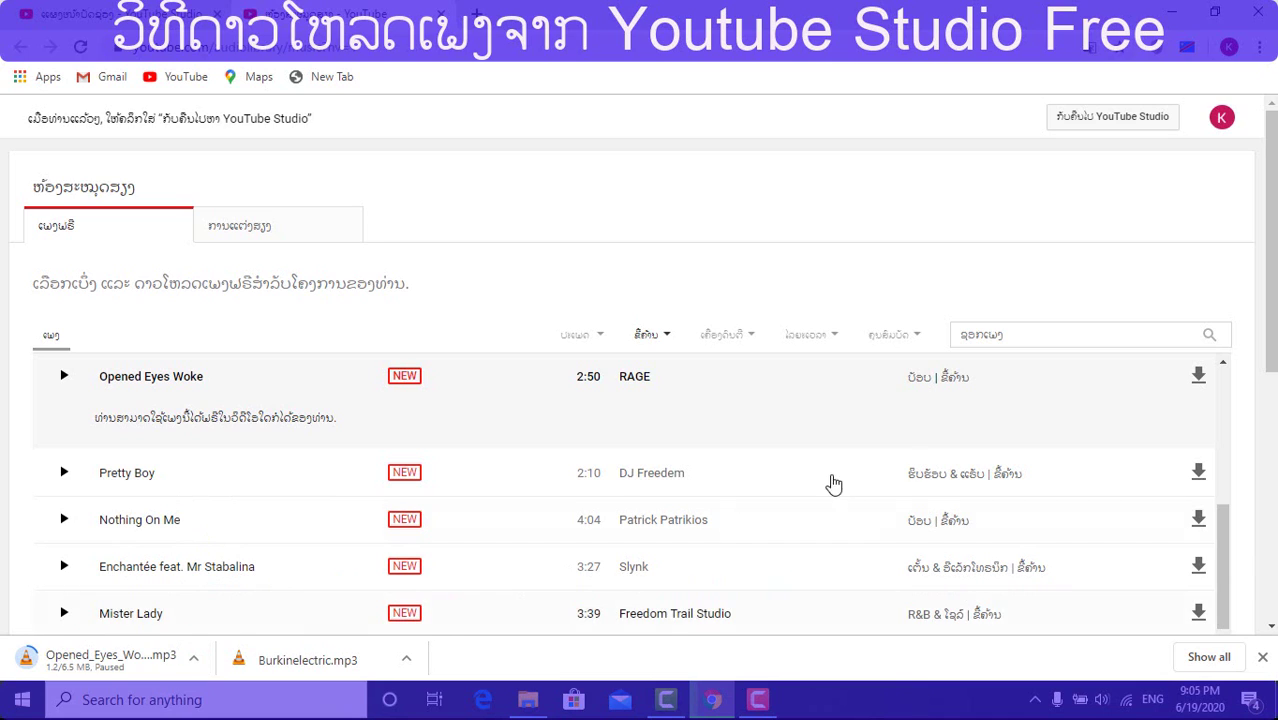
Examine the options of the instrument, duration and attribution filters without choosing any
click(757, 342)
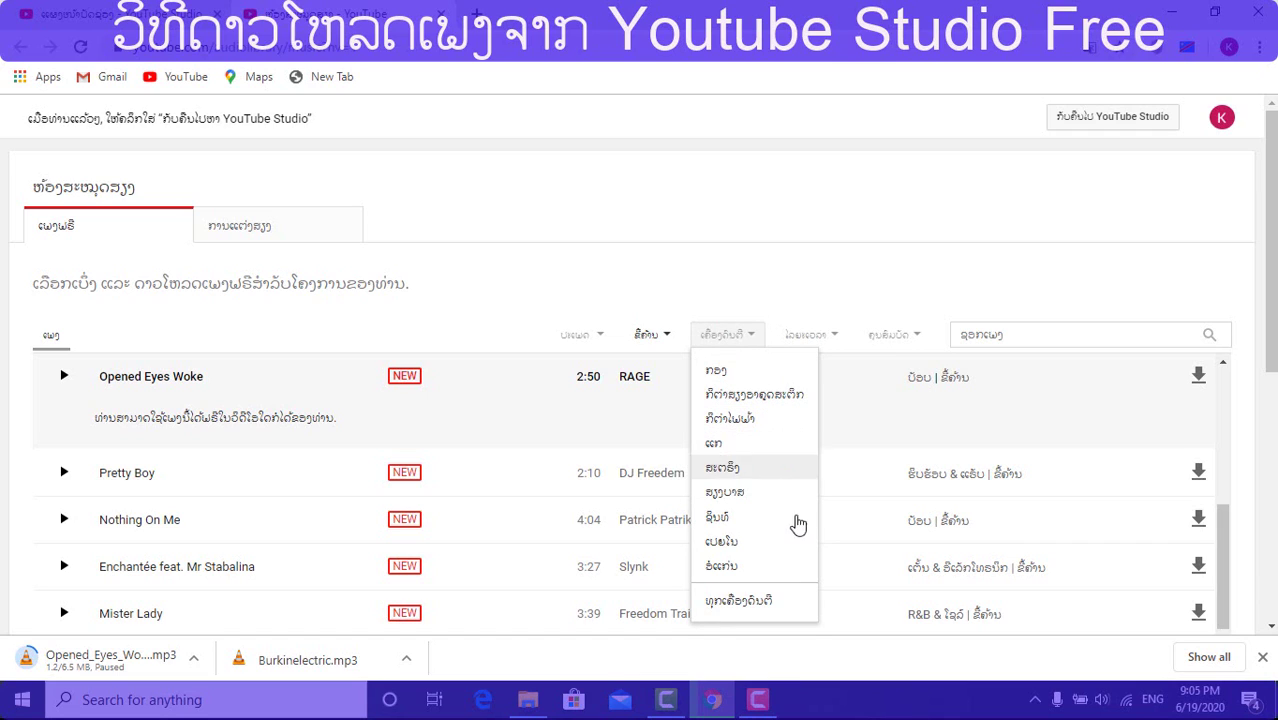
scroll(774, 508, down, 1)
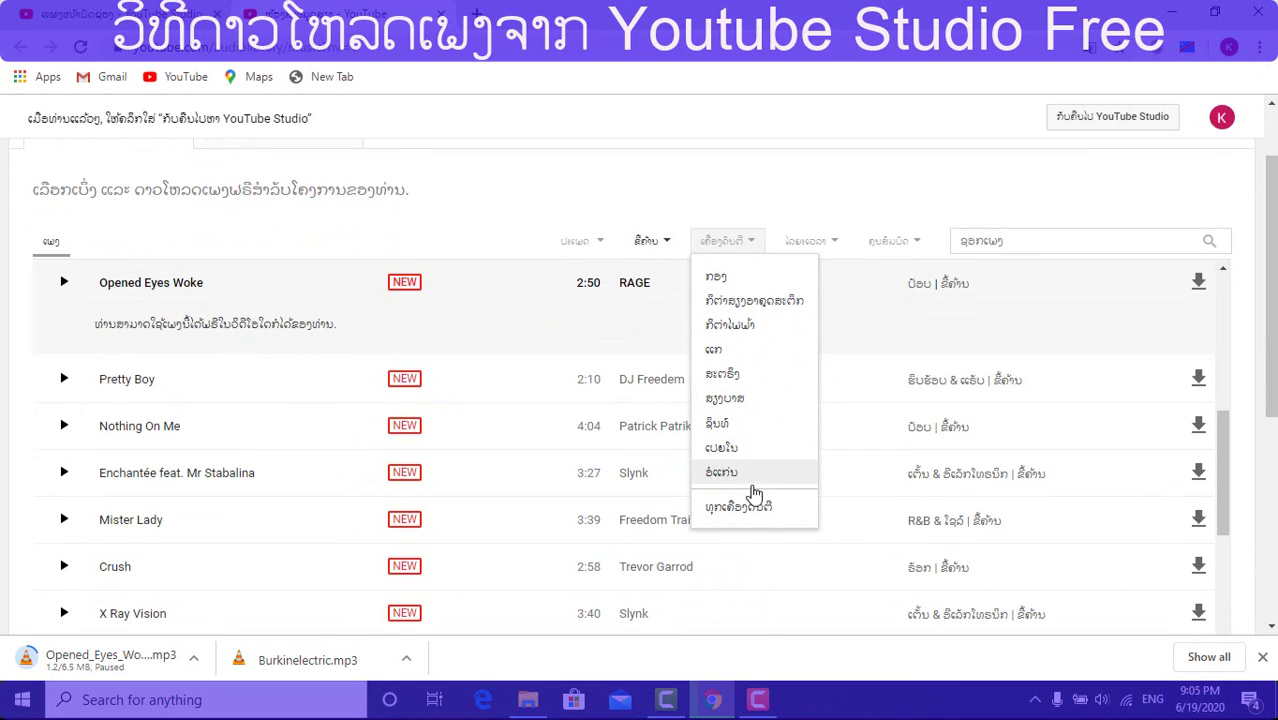
click(838, 241)
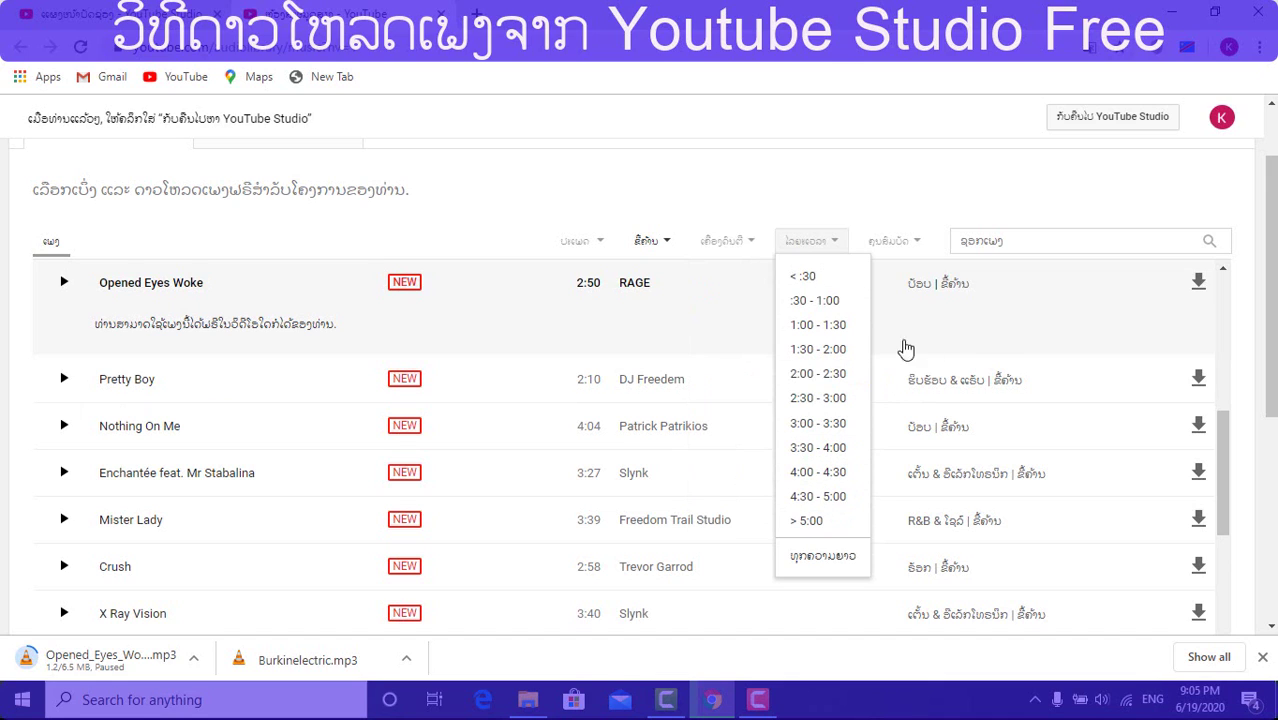
click(872, 334)
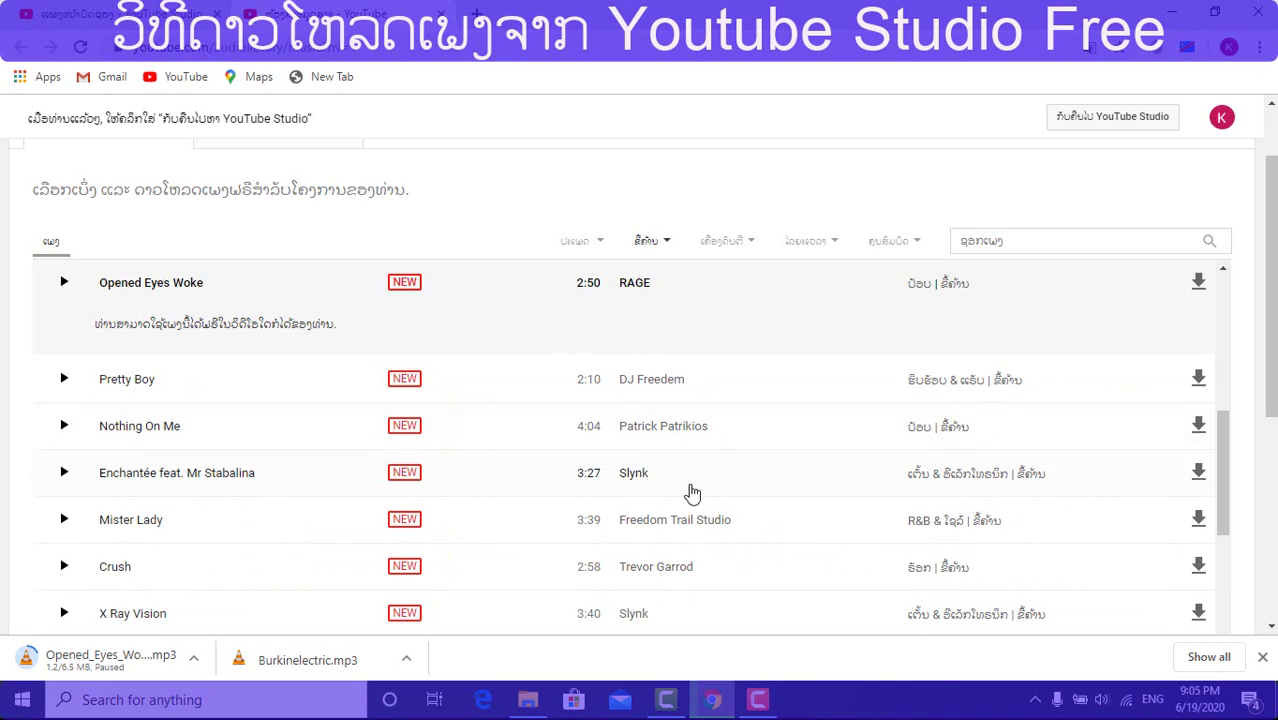
click(920, 241)
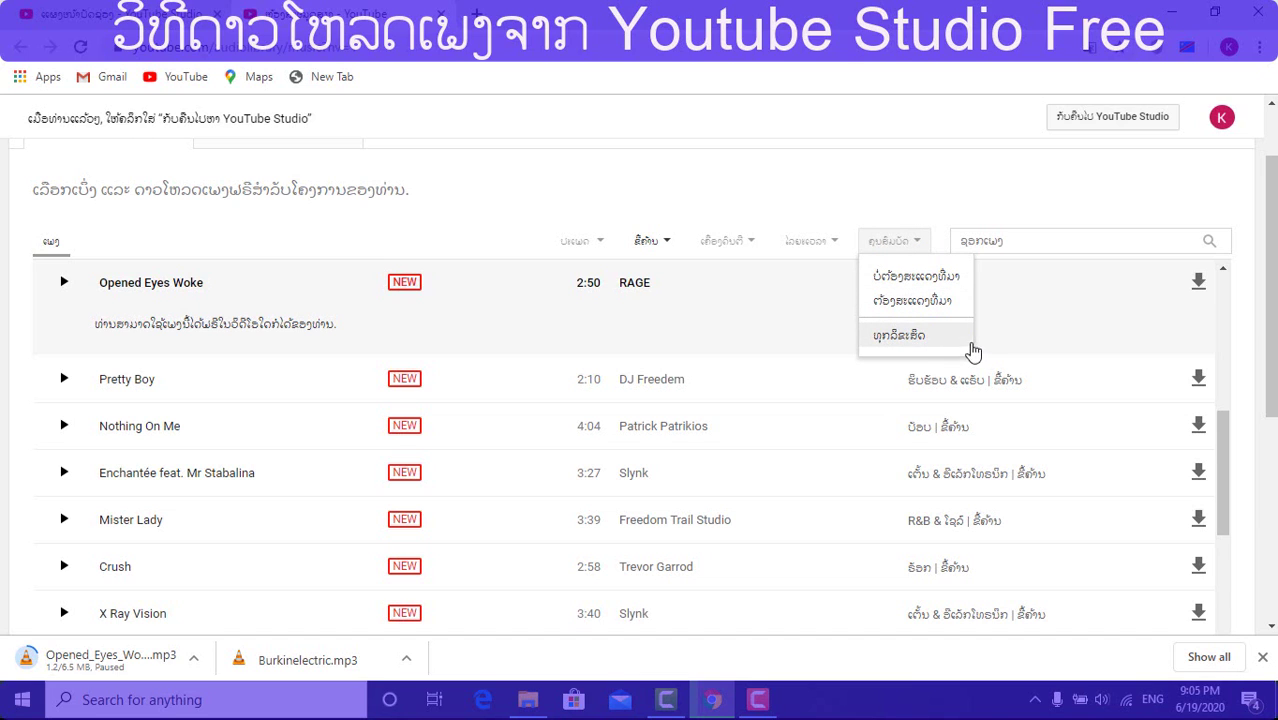
click(738, 304)
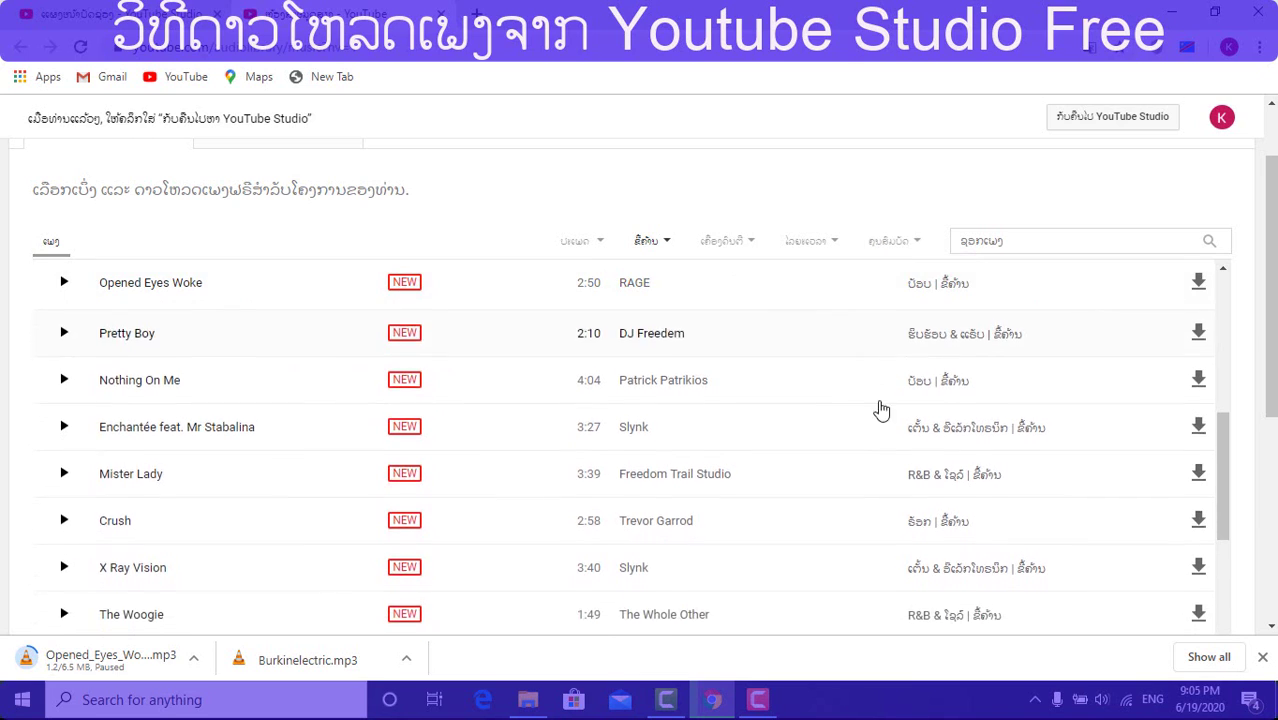
Search the free music library for "i love you"
scroll(860, 450, up, 2)
scroll(895, 420, up, 6)
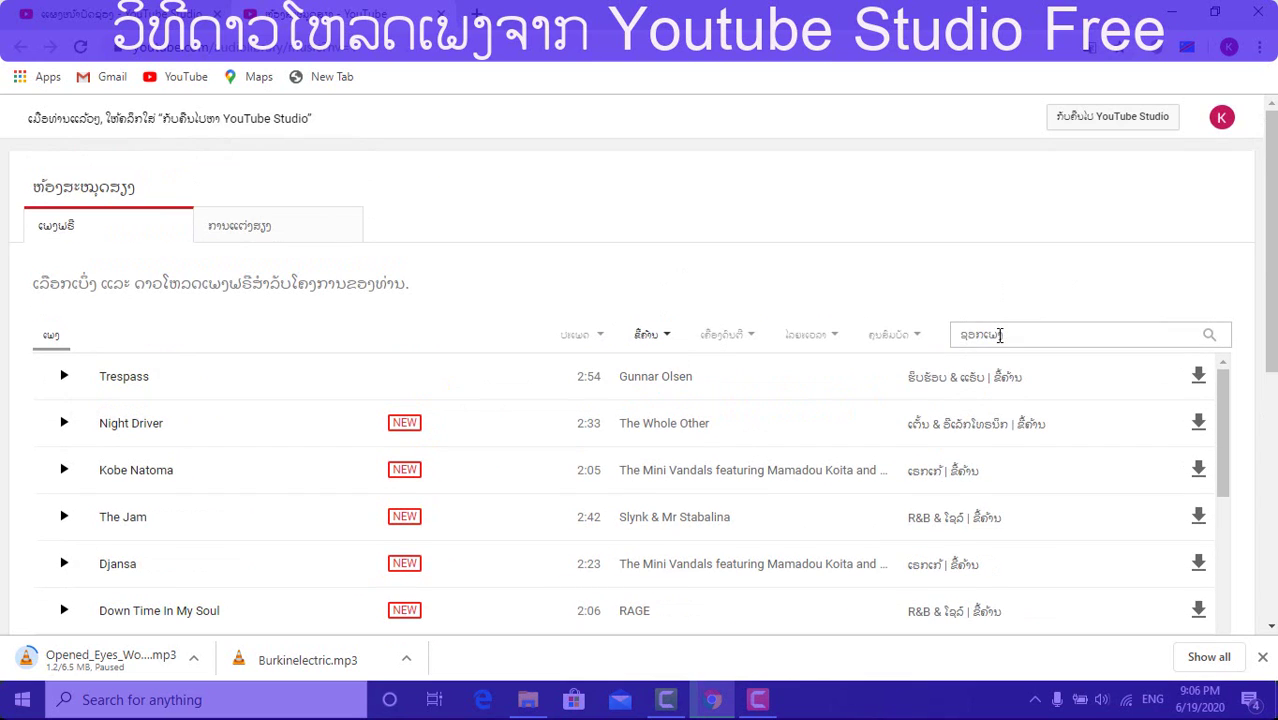
click(972, 331)
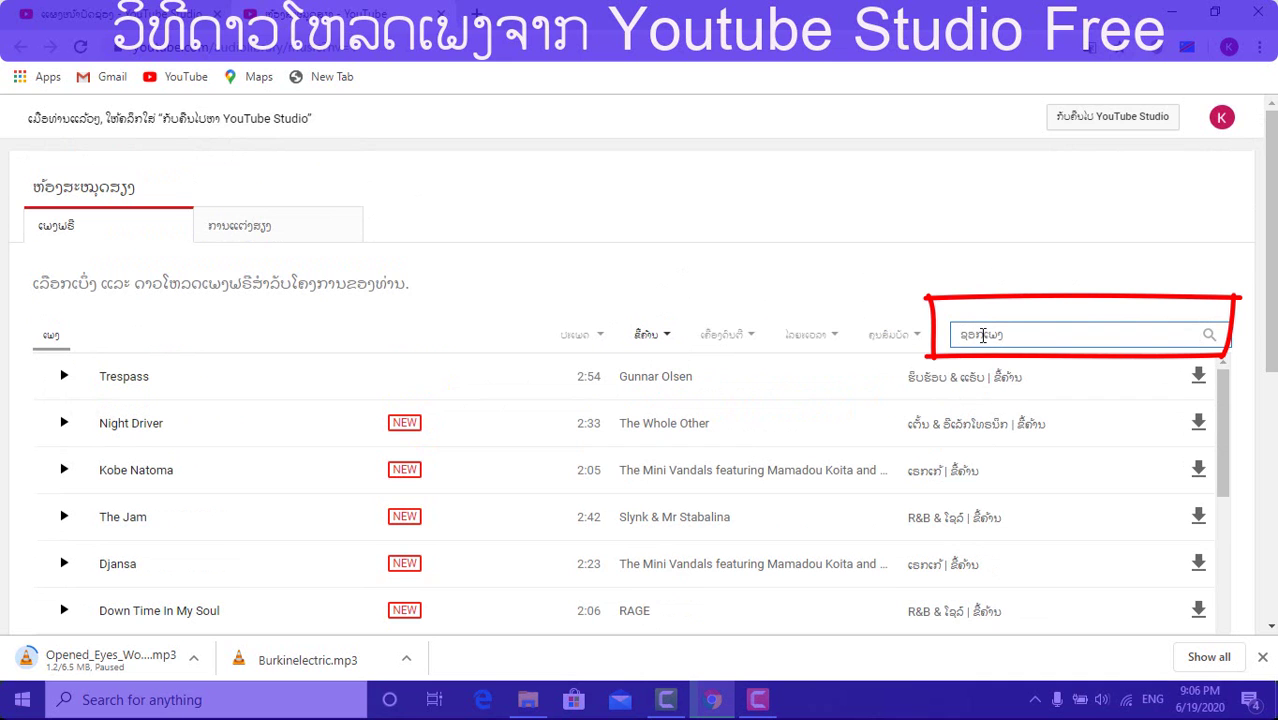
text(love you)
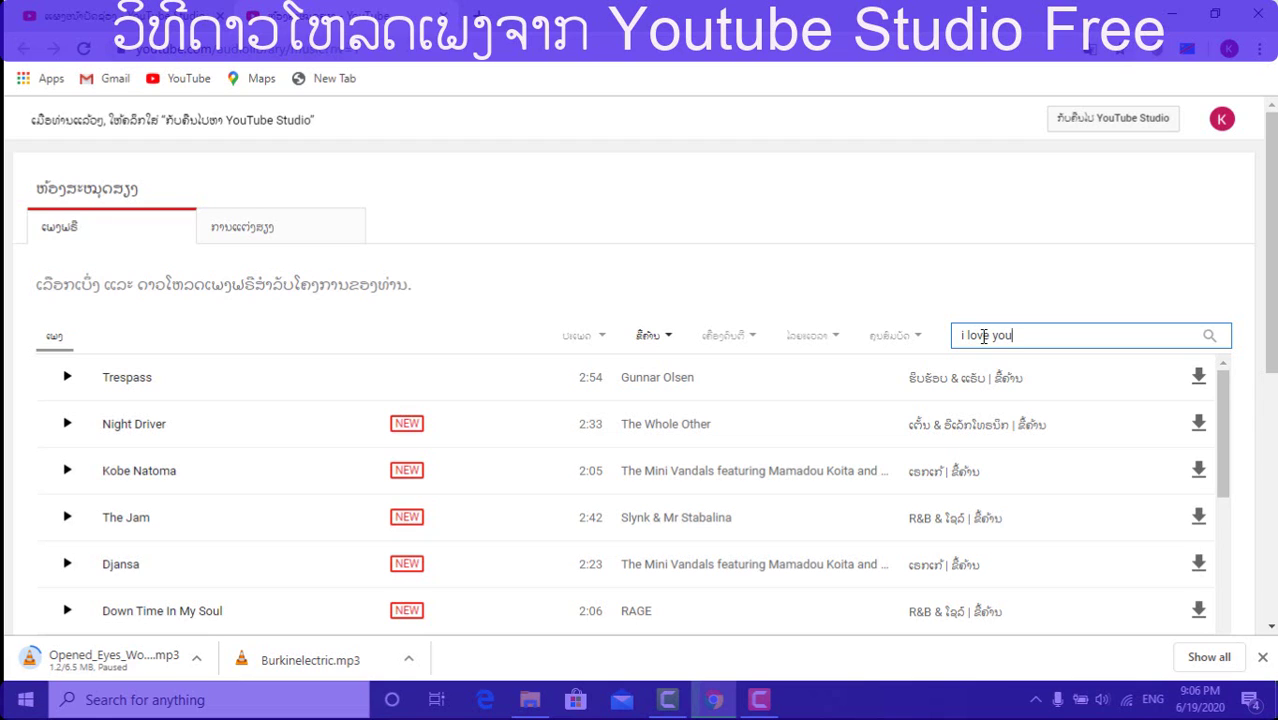
click(1210, 338)
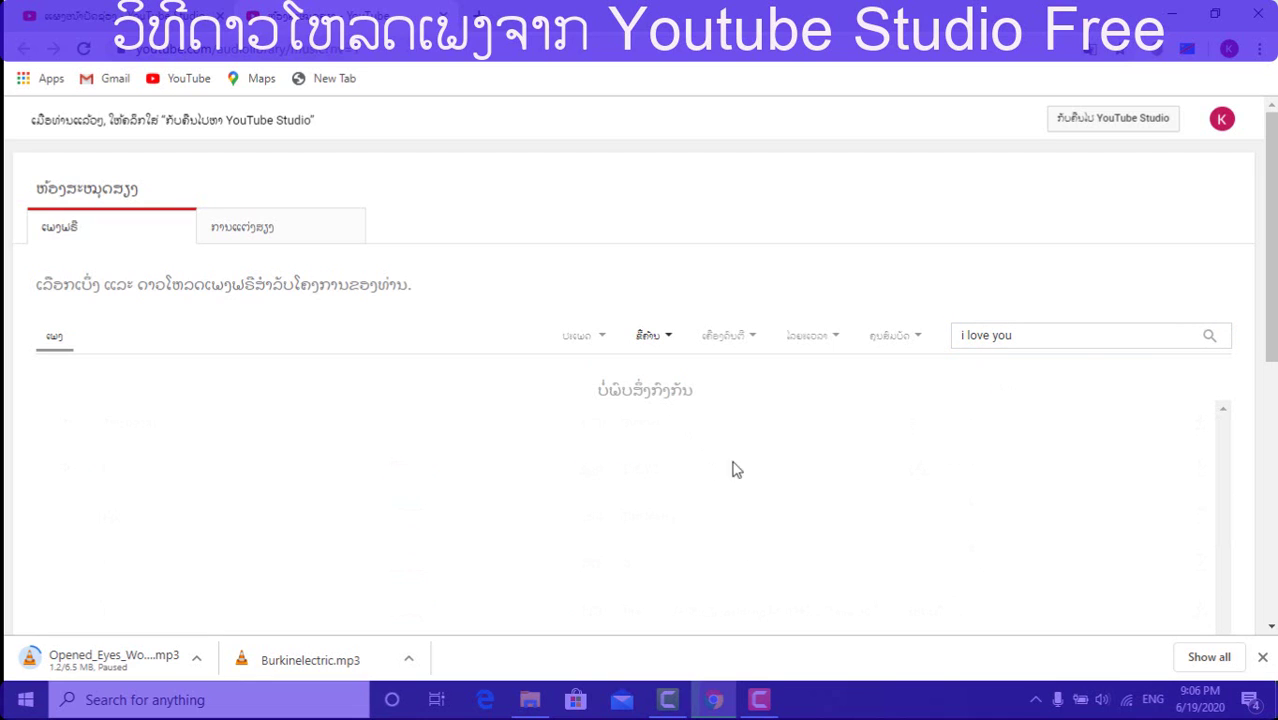
Replace the music search text with "laugh" and search for matching tracks
drag(1022, 337, 849, 340)
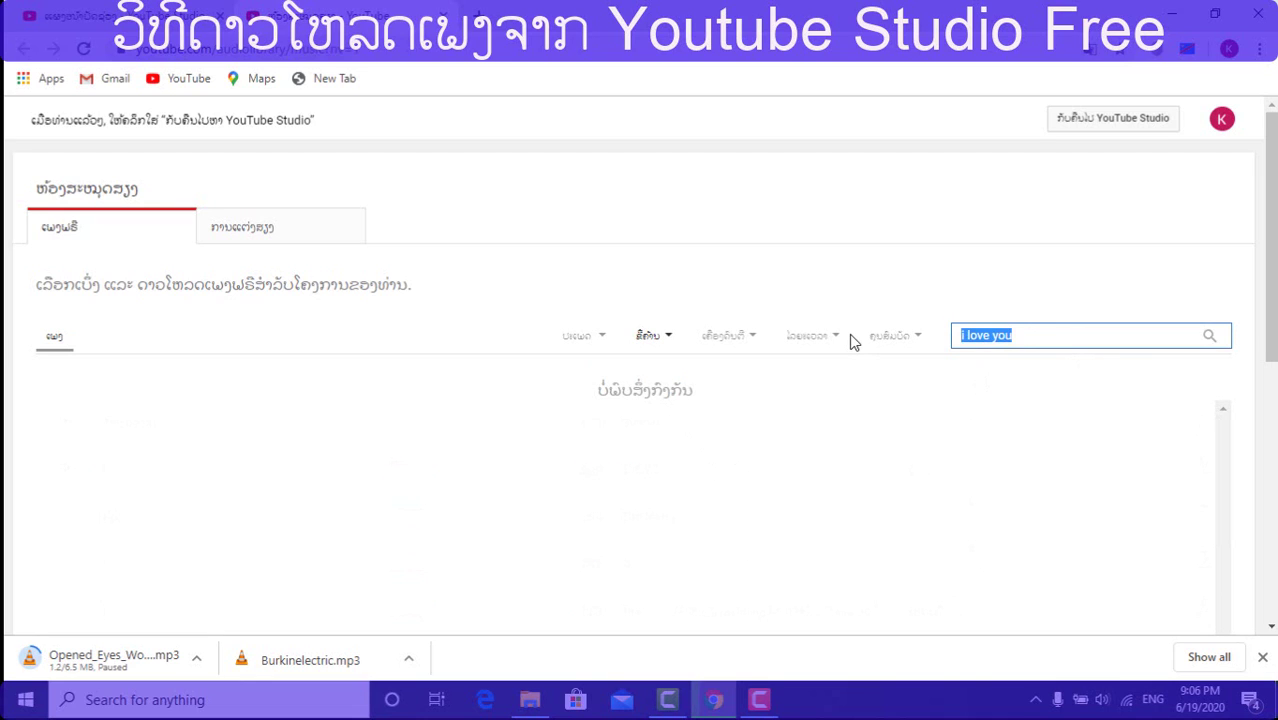
key(BackSpace)
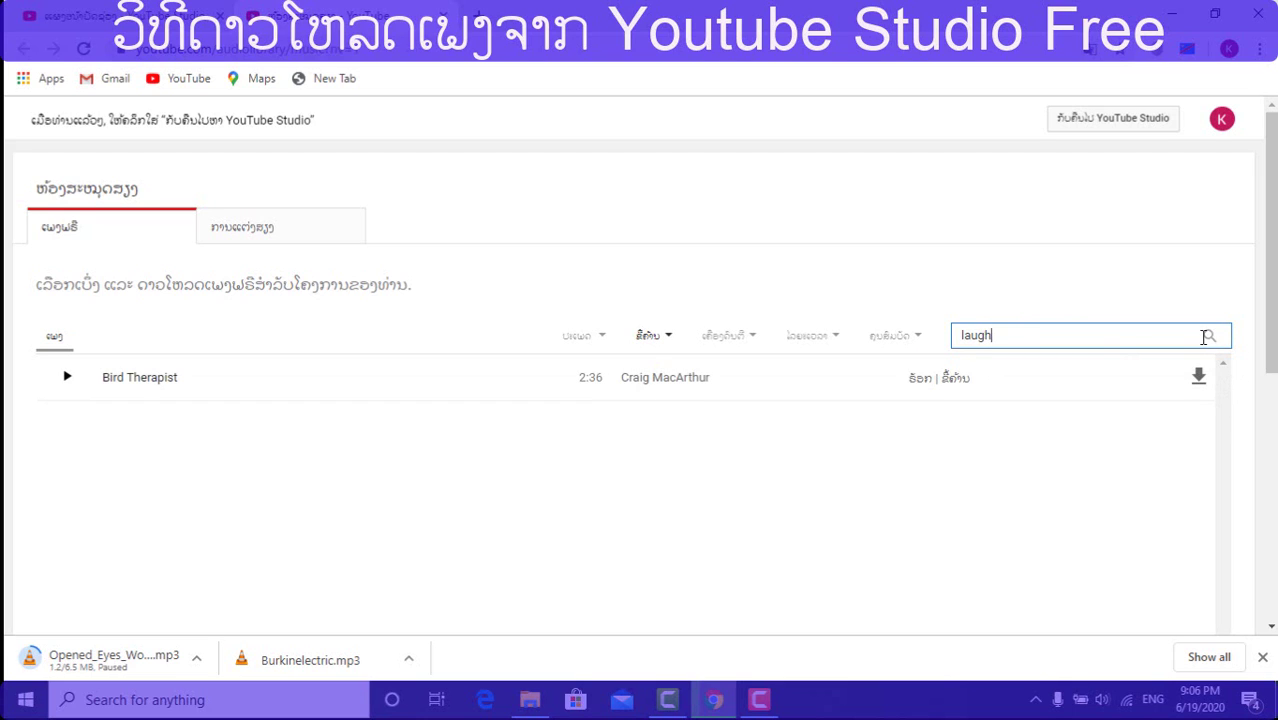
Preview the Bird Therapist track, stop the playback and download the track
click(67, 377)
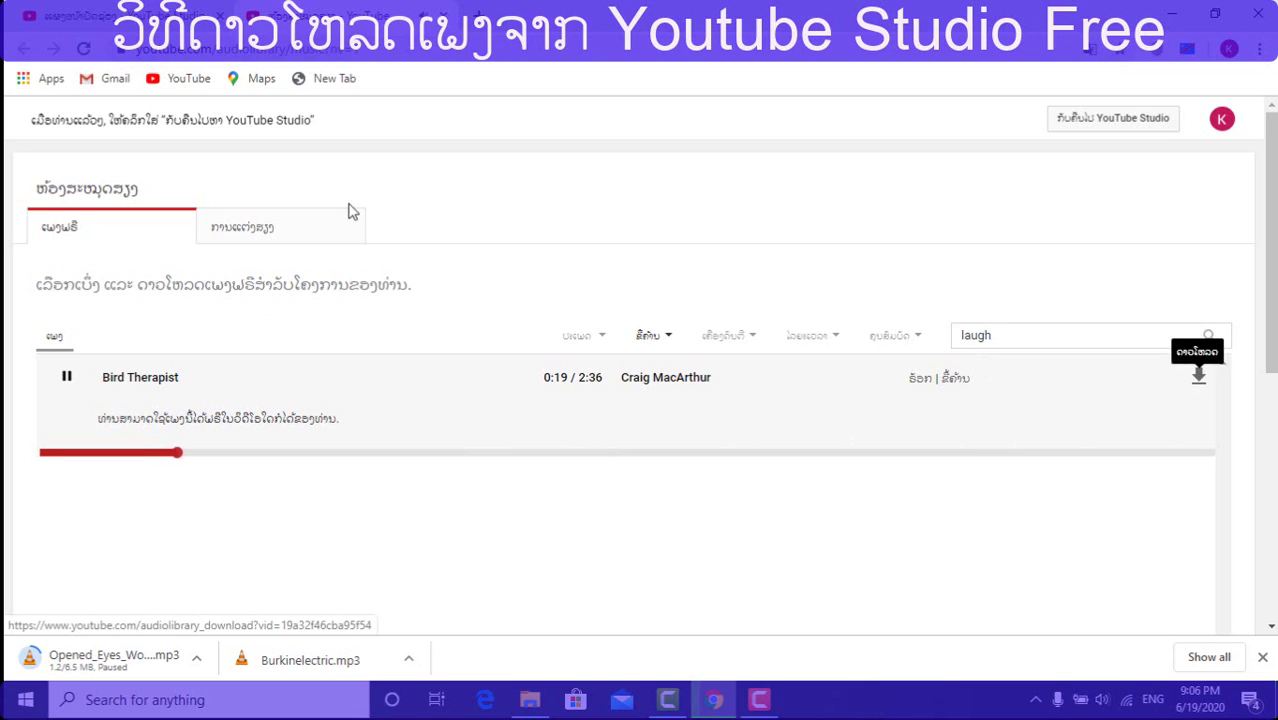
click(68, 382)
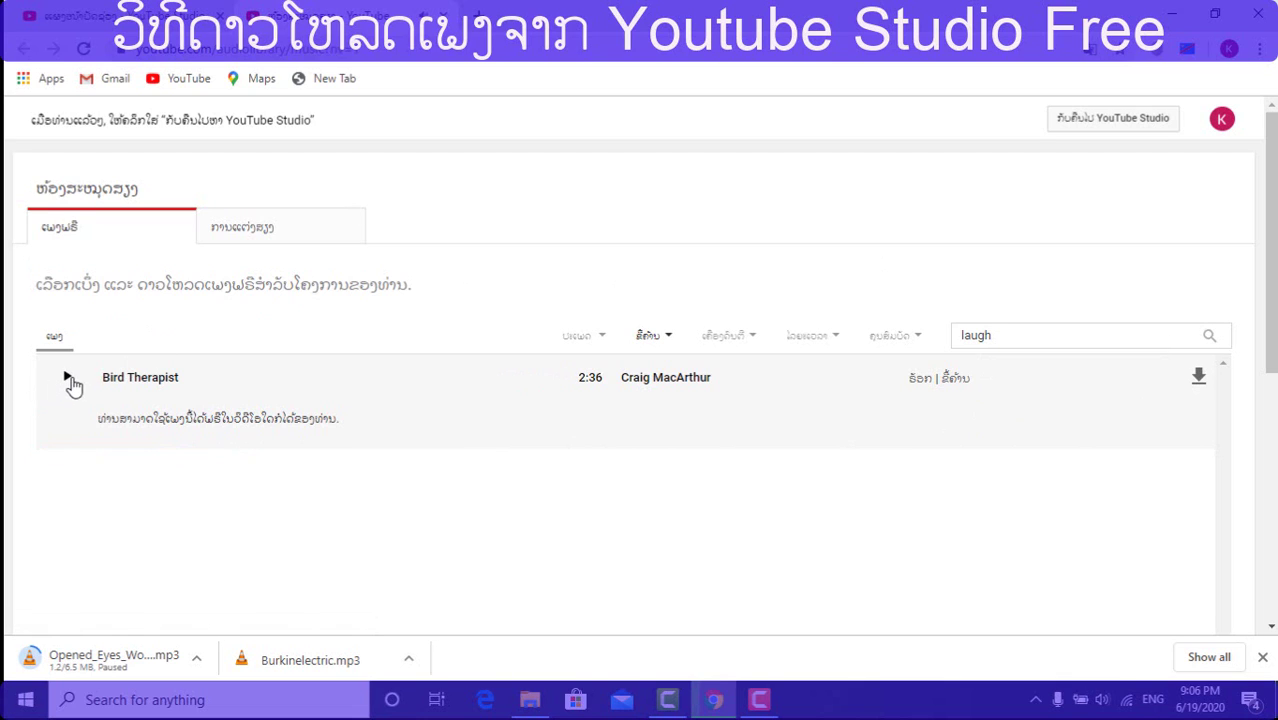
click(1198, 376)
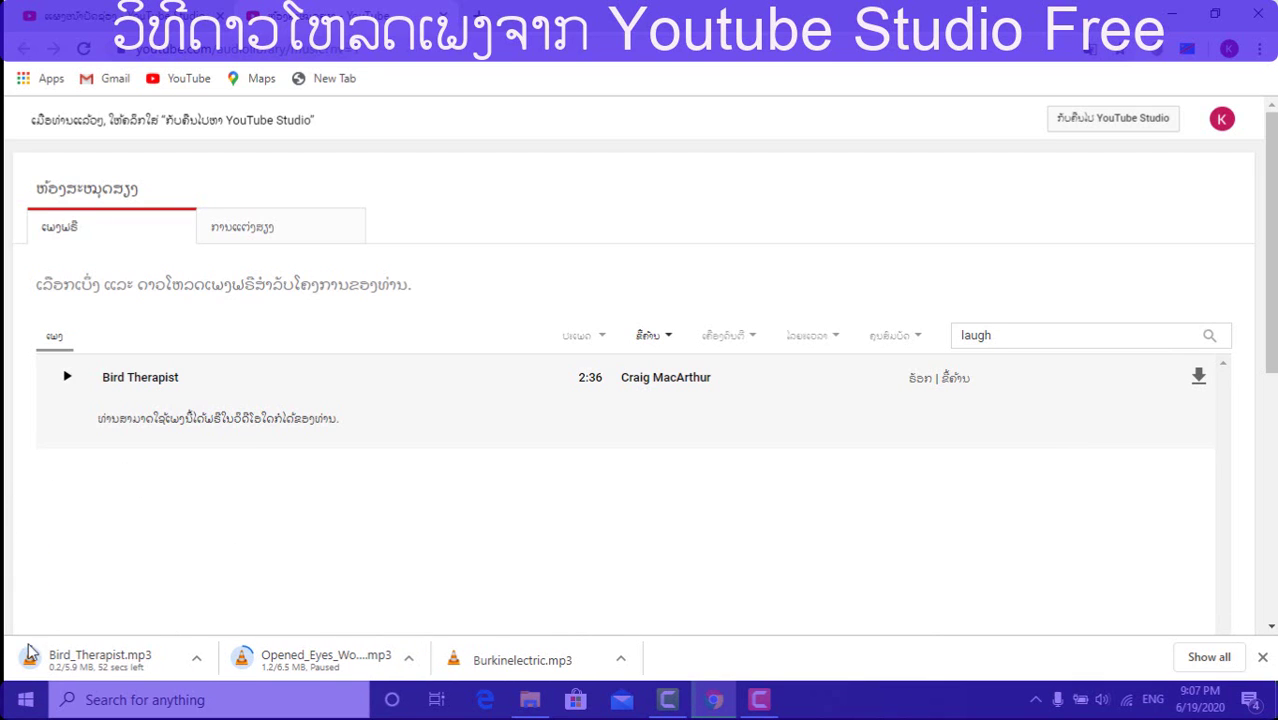
Pause the running download of the Bird_Therapist.mp3 file
click(197, 665)
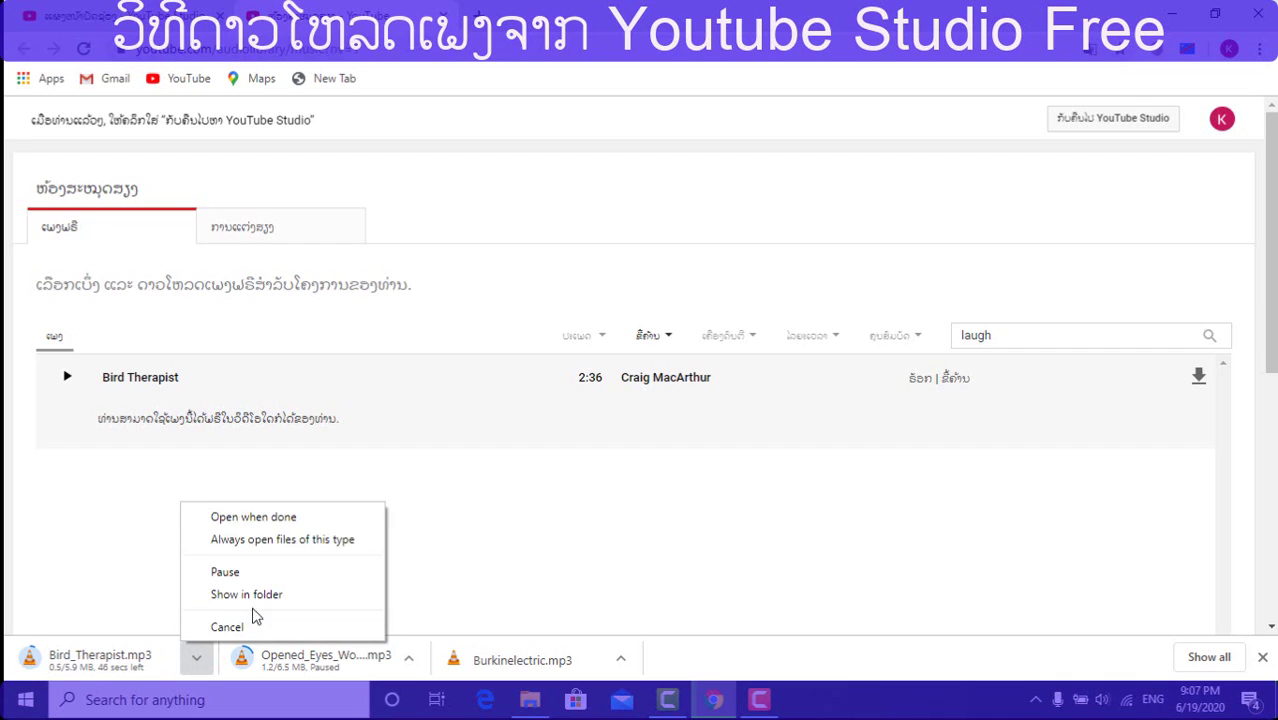
click(220, 570)
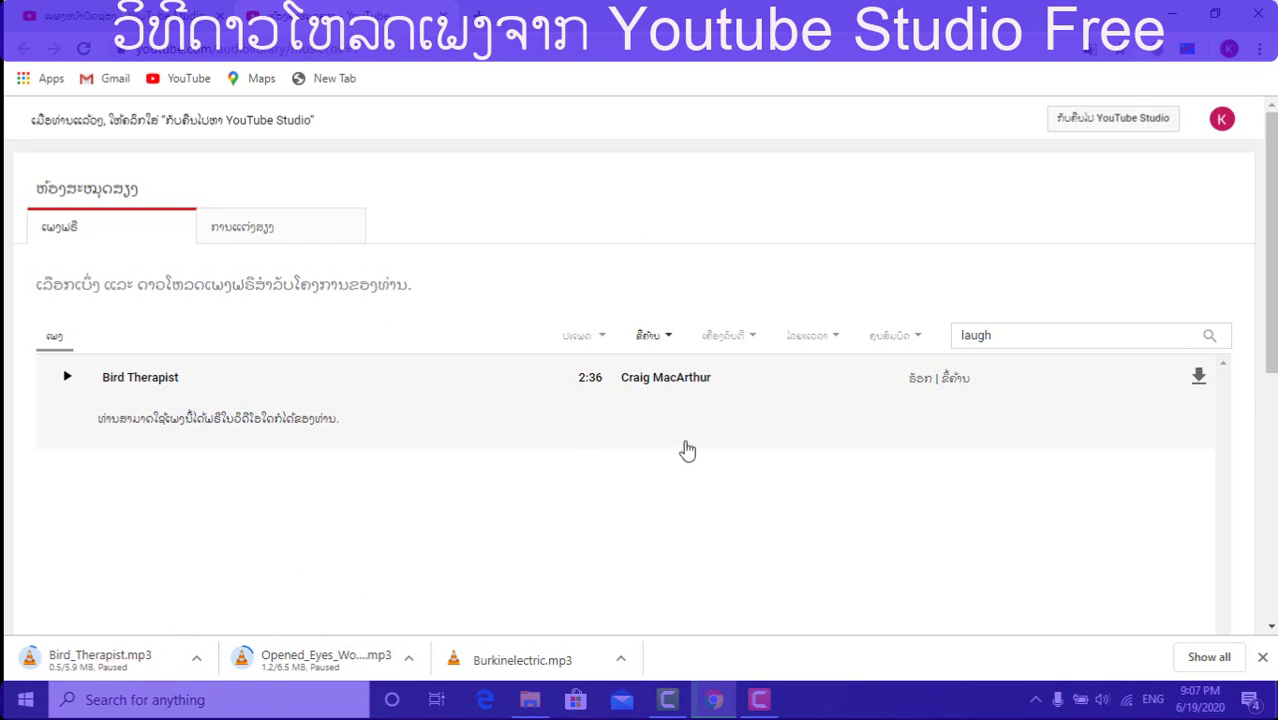
Switch the audio library from free music to sound effects and preview 18V Cordless Drill High Pitch
click(262, 232)
click(240, 236)
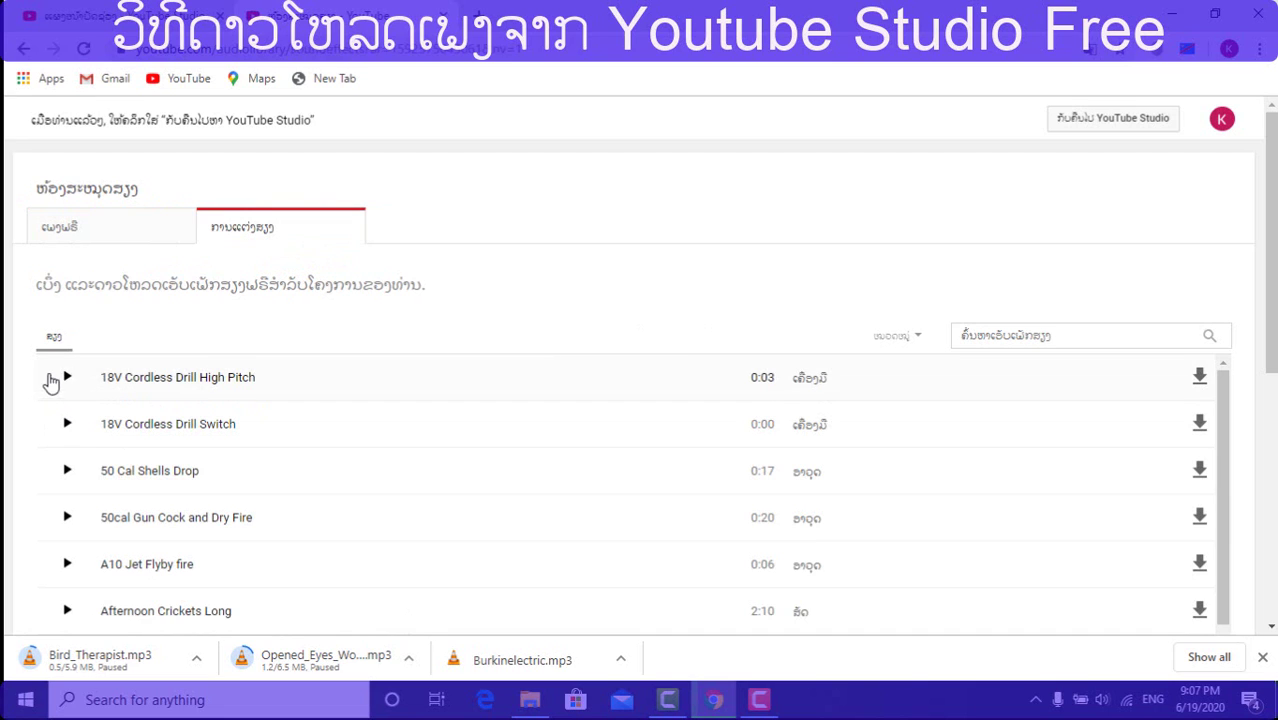
click(64, 376)
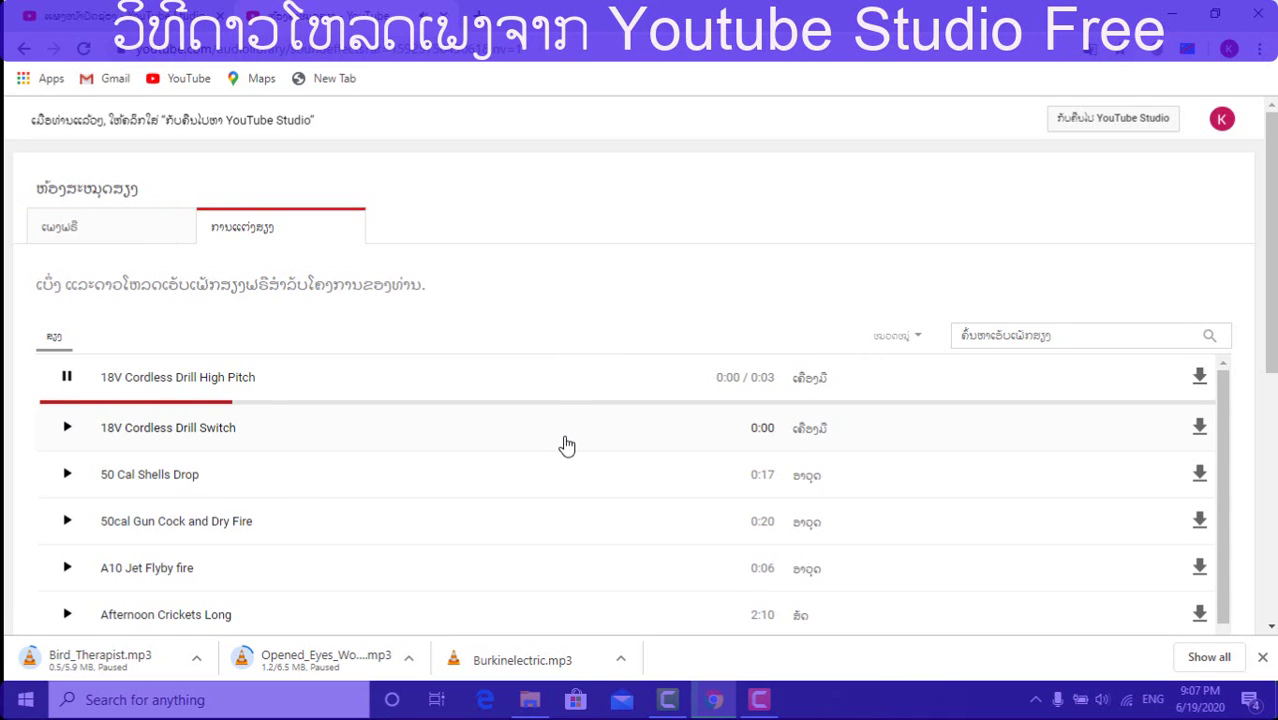
Preview the Aggressive Motorcycle sound effect and stop its playback
scroll(205, 522, down, 1)
scroll(205, 522, down, 3)
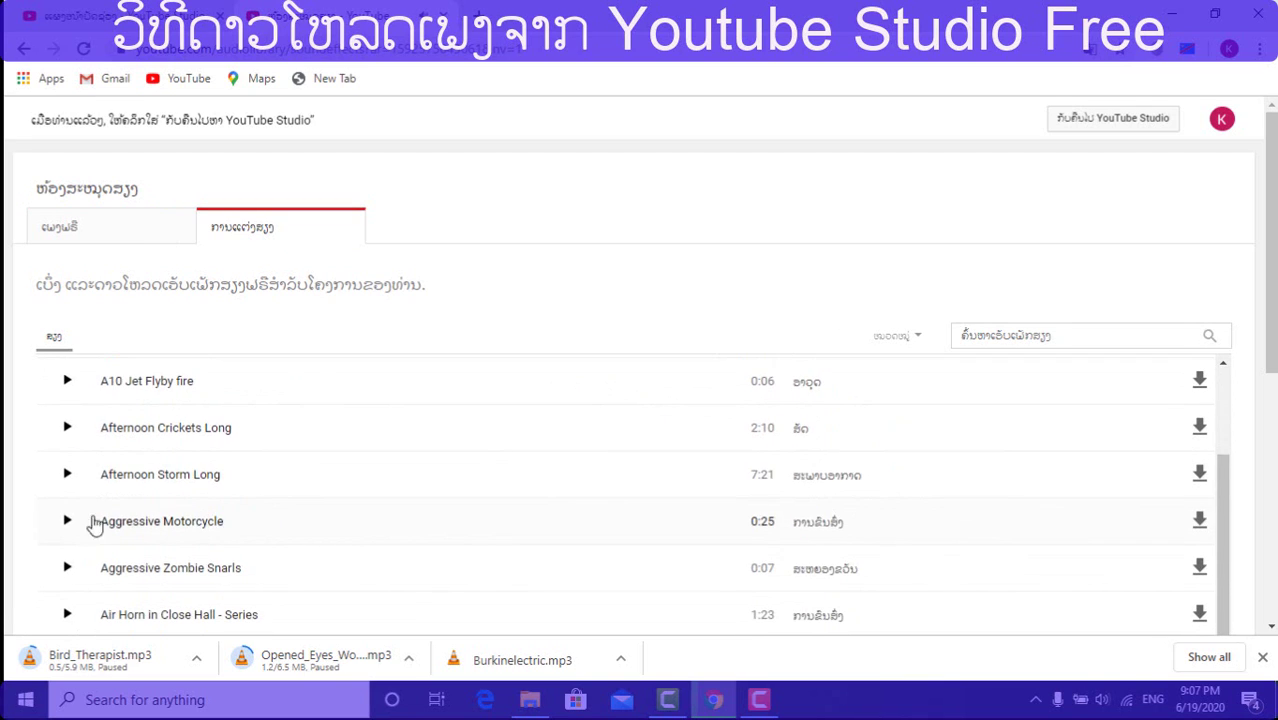
click(64, 522)
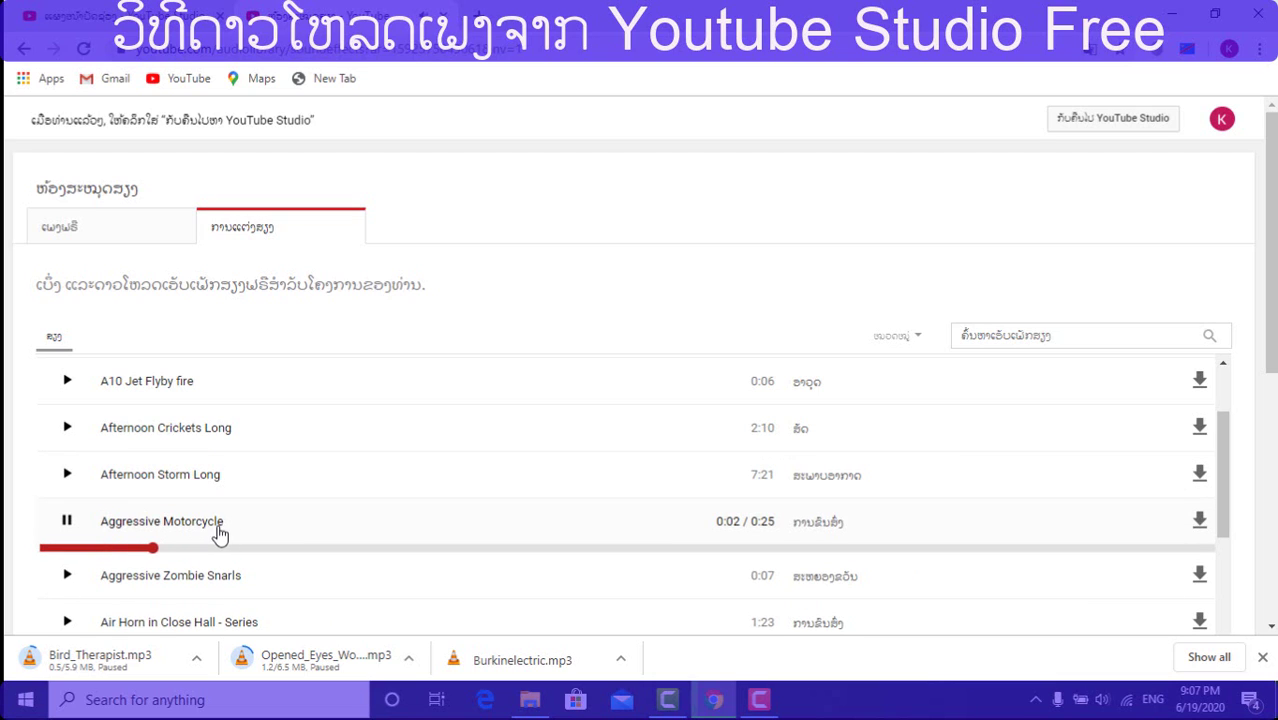
click(68, 522)
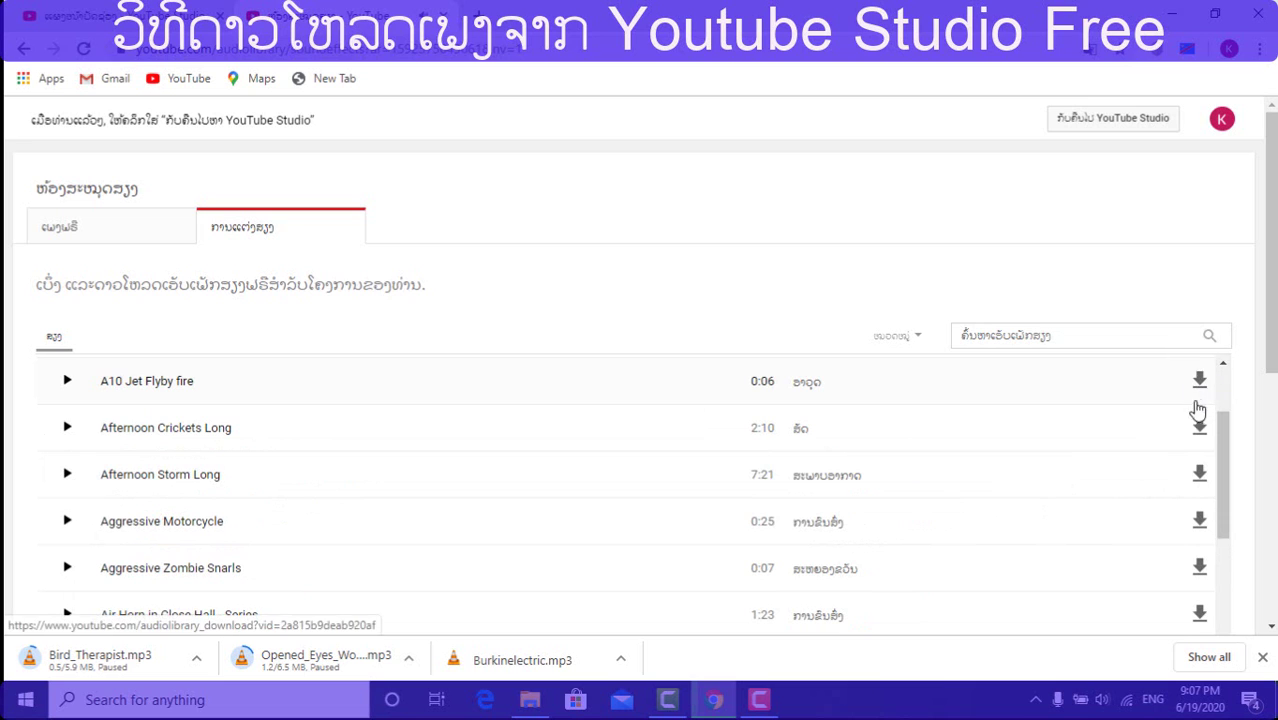
Browse the sound effects list to examine the available sounds and return to its beginning
scroll(1231, 534, down, 10)
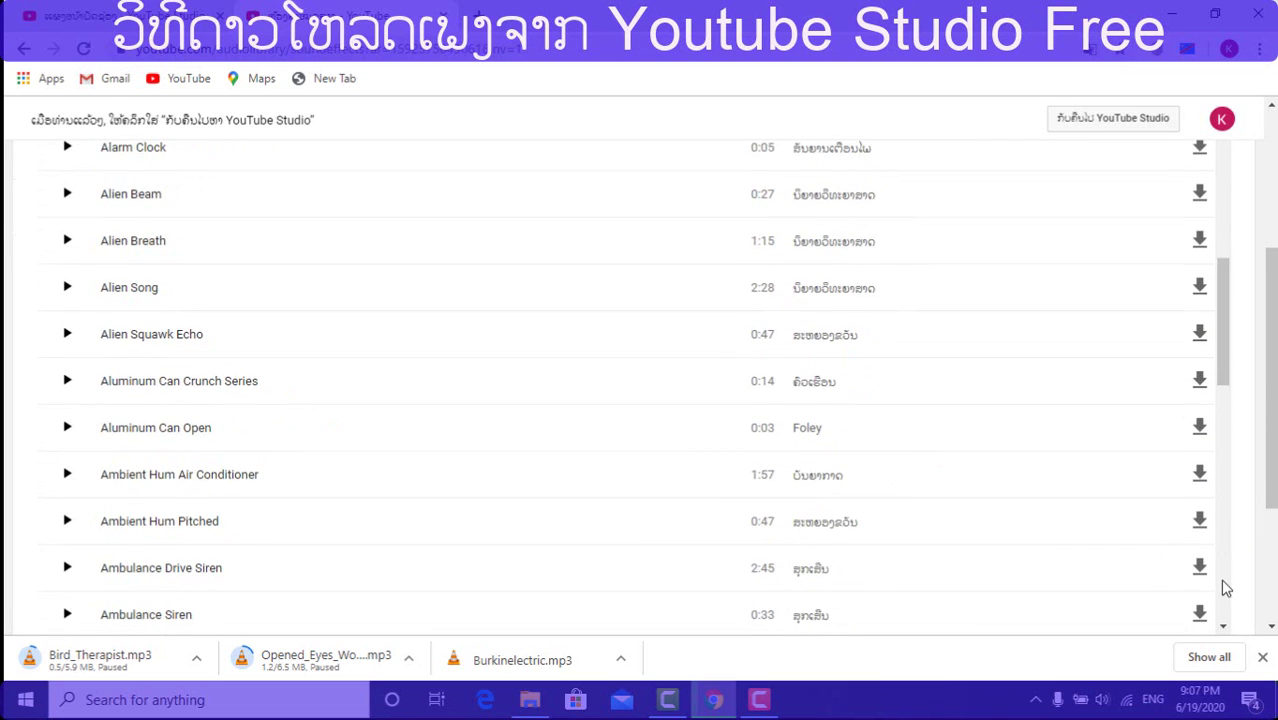
scroll(1219, 571, down, 4)
scroll(1220, 580, up, 9)
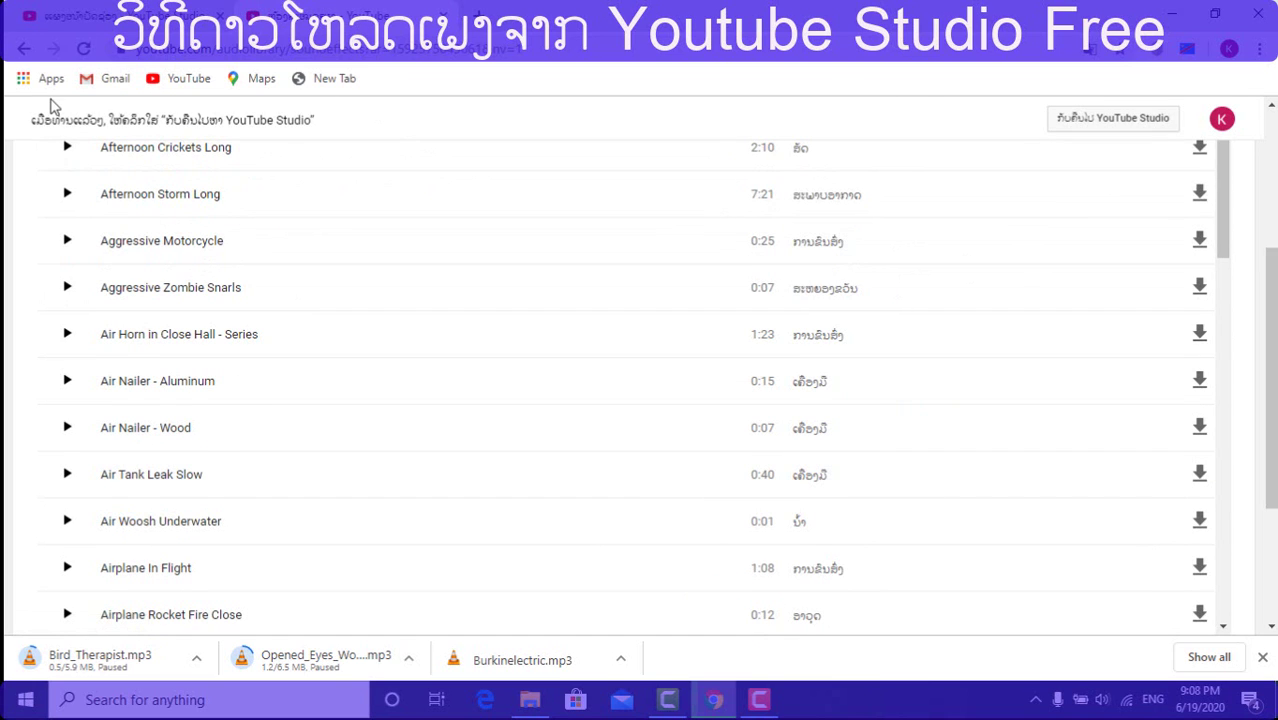
scroll(288, 462, up, 5)
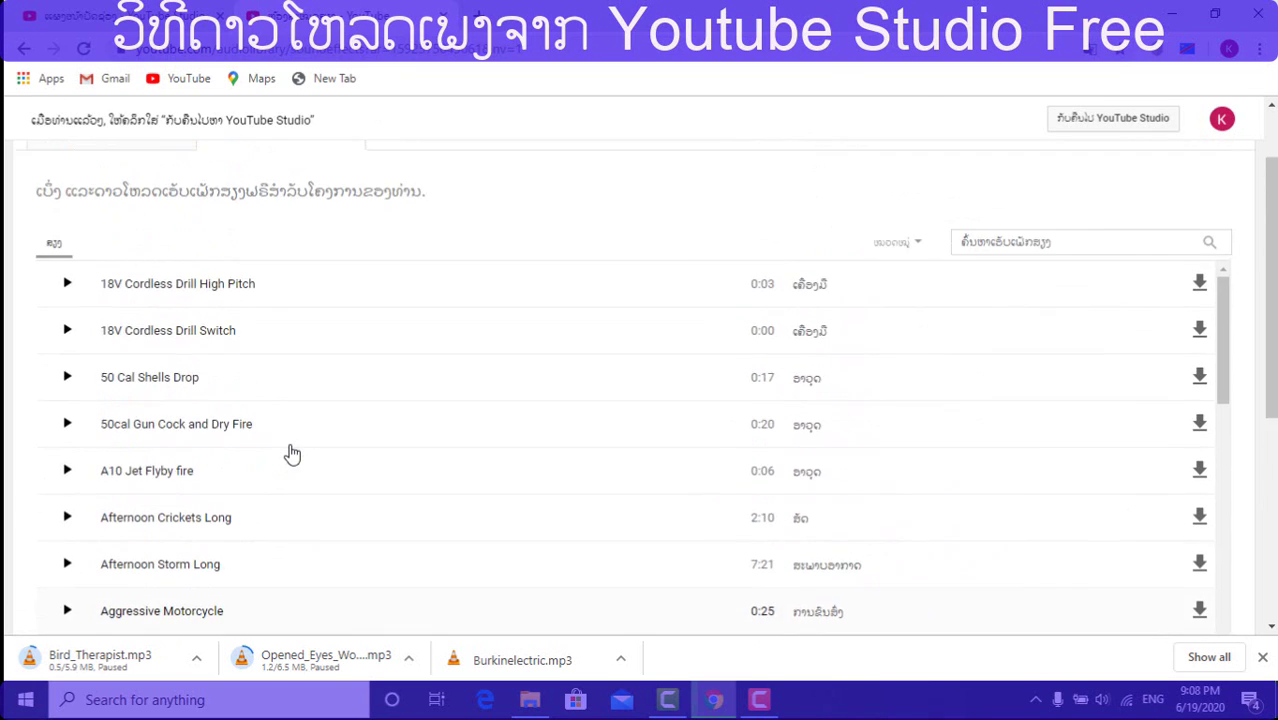
scroll(288, 460, down, 12)
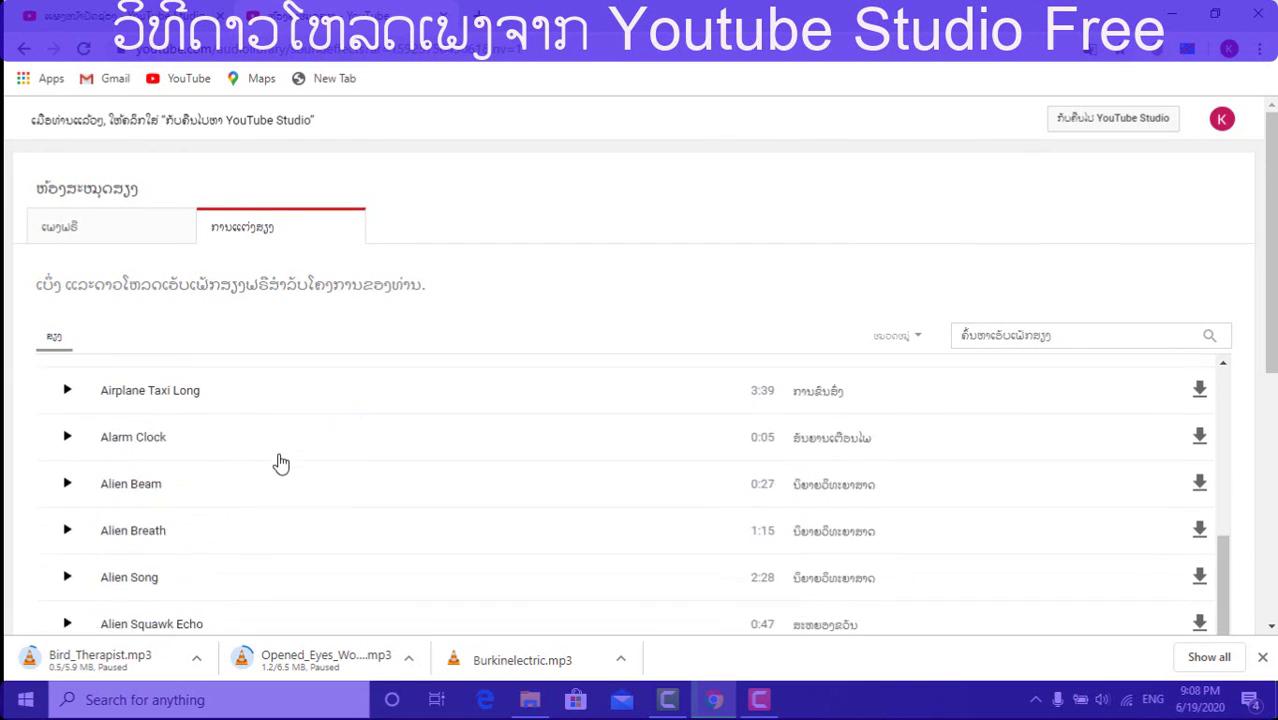
scroll(283, 464, down, 15)
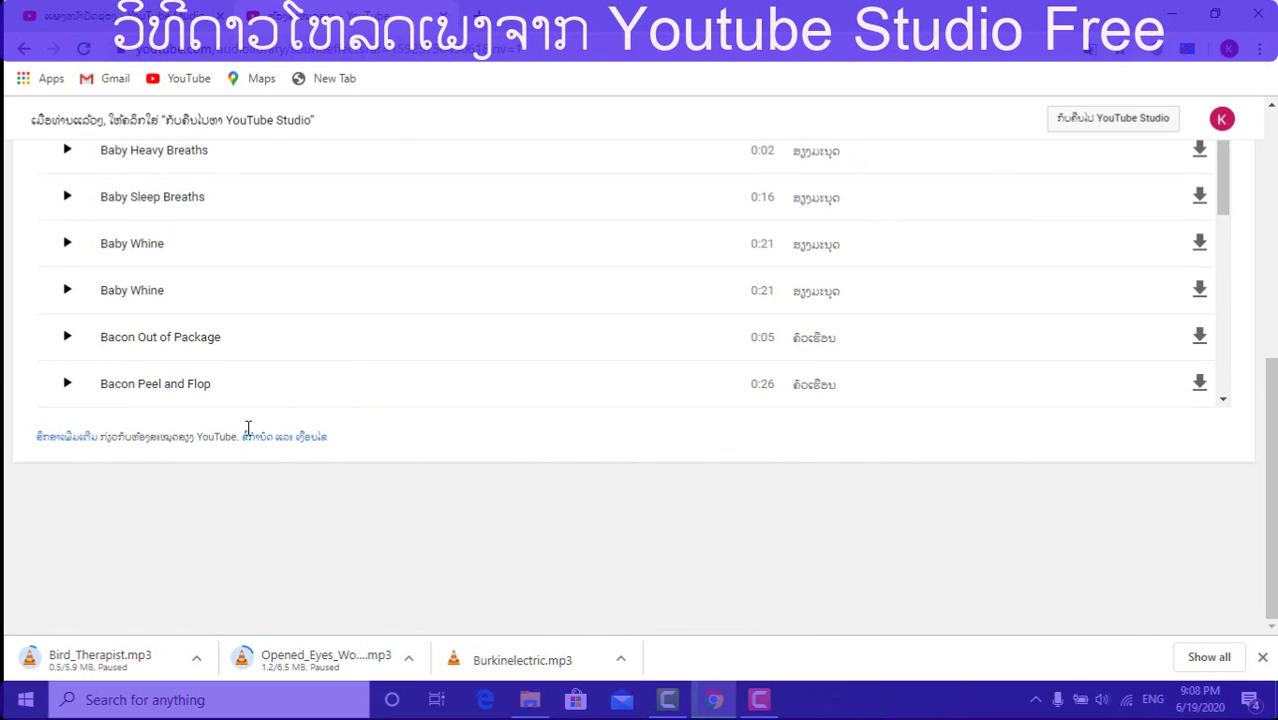
scroll(880, 495, up, 15)
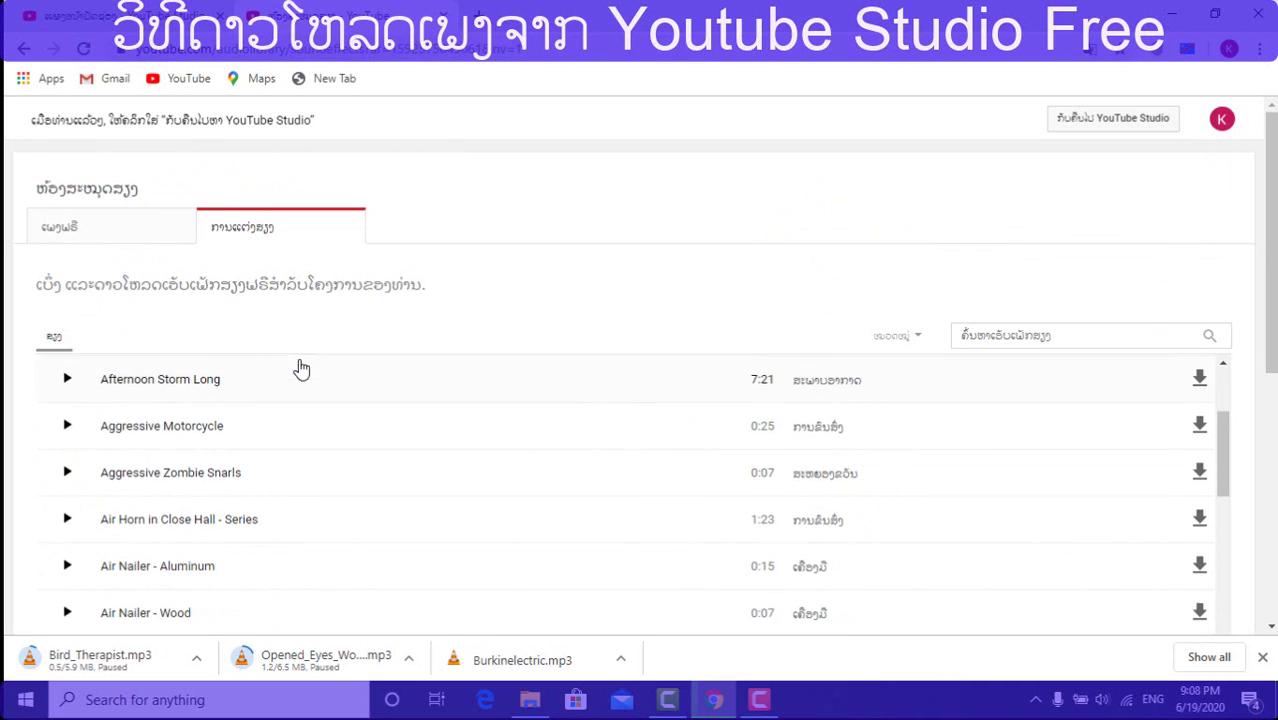
scroll(300, 365, up, 3)
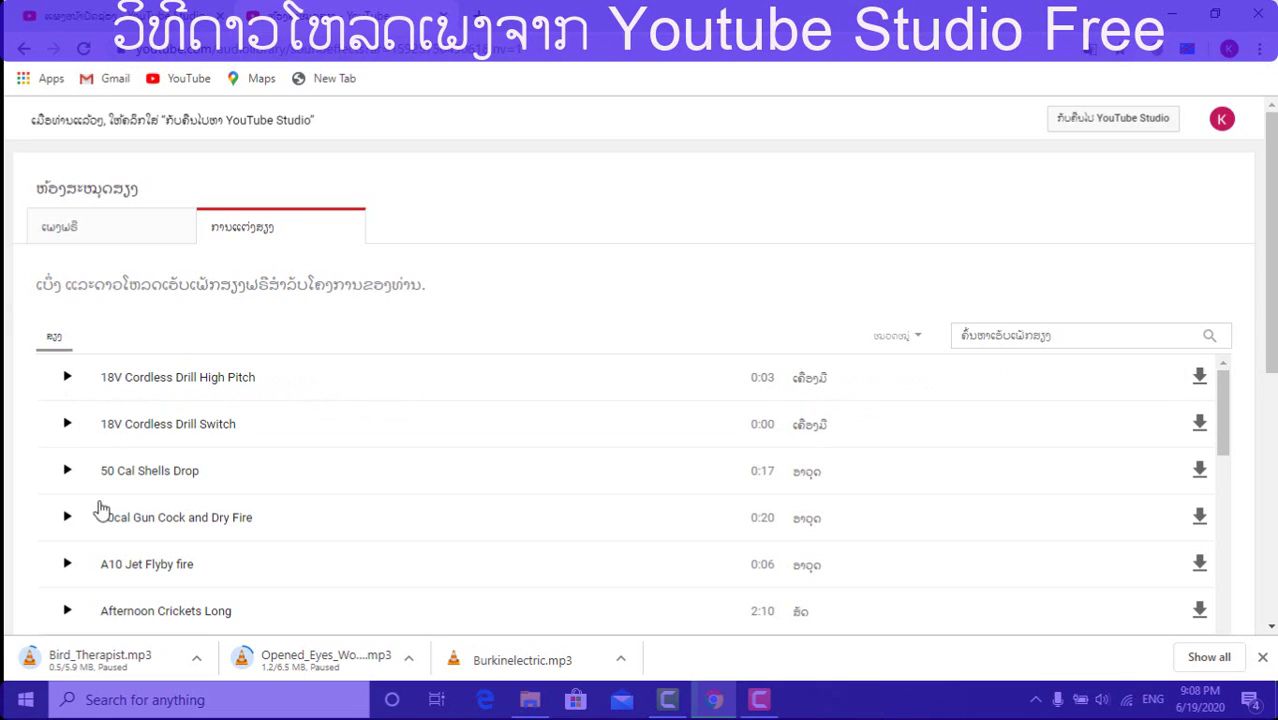